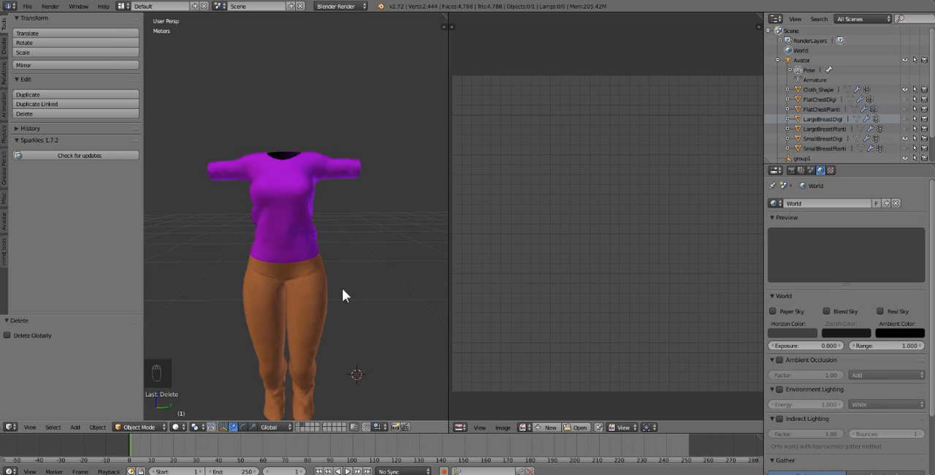
Separate the Cloth_Shape clothing mesh by material into individual shirt and pants objects.
middle_click_drag(341, 288, 375, 281)
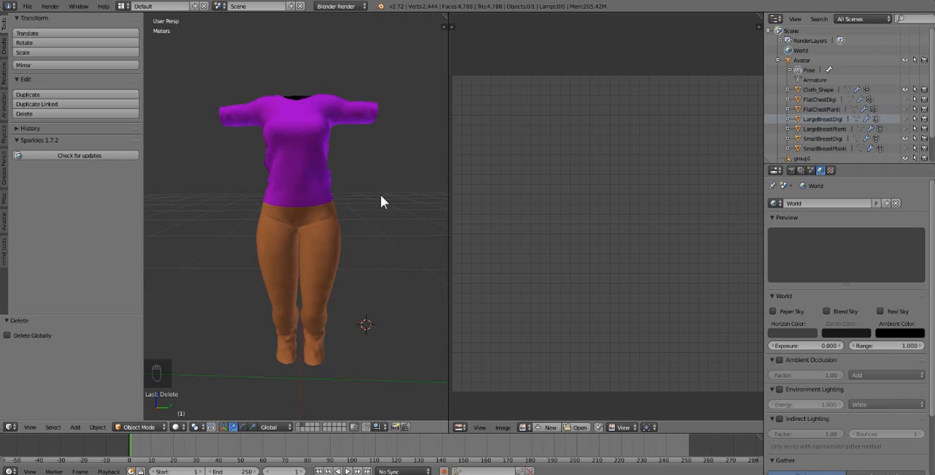
right_click(315, 156)
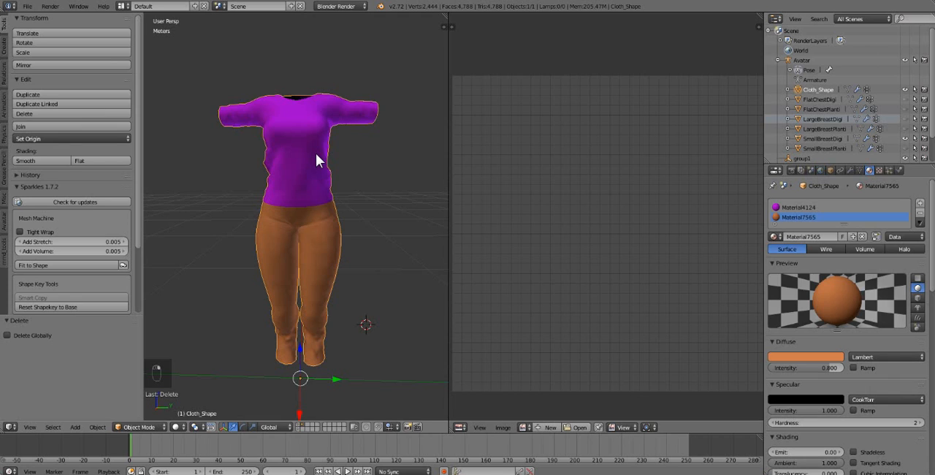
key("Tab")
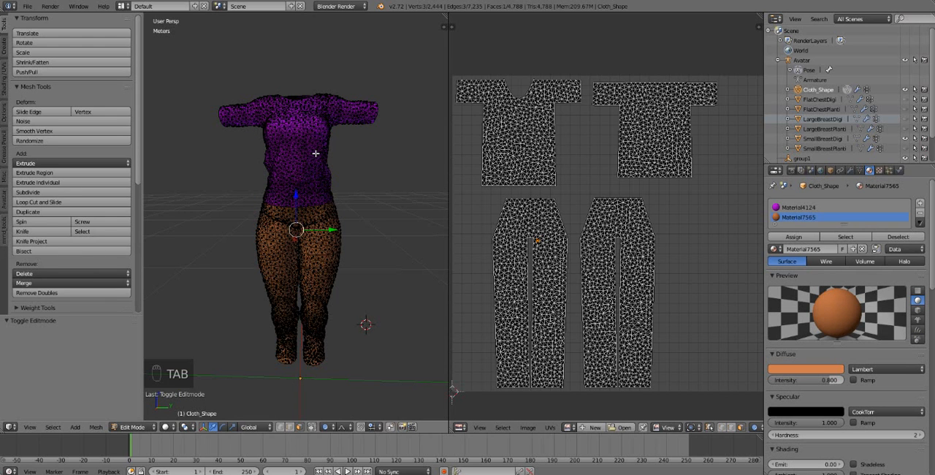
key("a")
key("a")
key("a")
key("p")
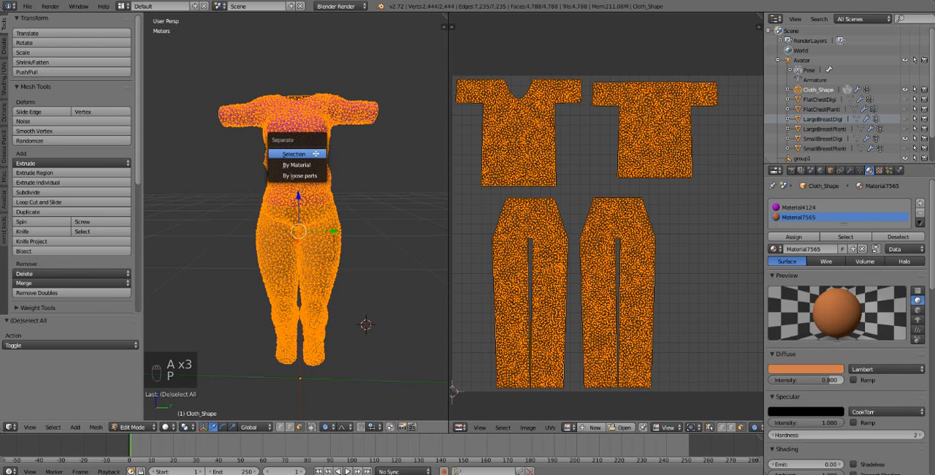
left_click(316, 165)
key("Tab")
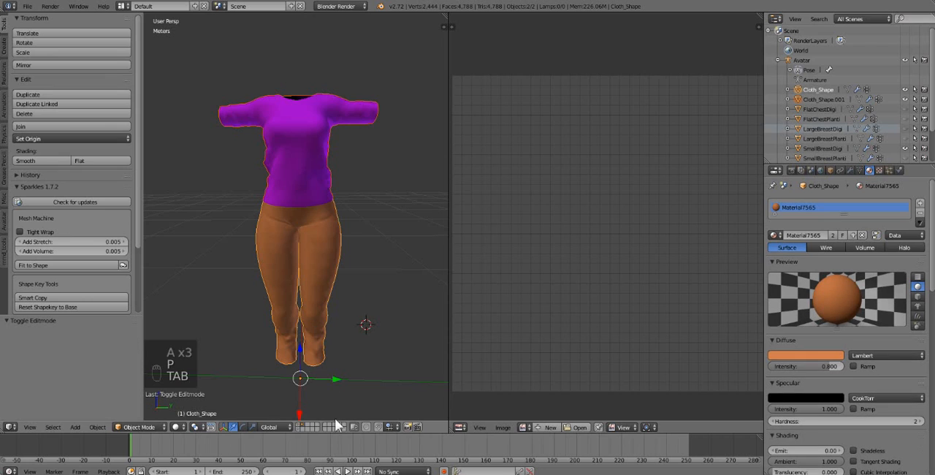
Change the shirt material's diffuse color to white.
right_click(320, 136)
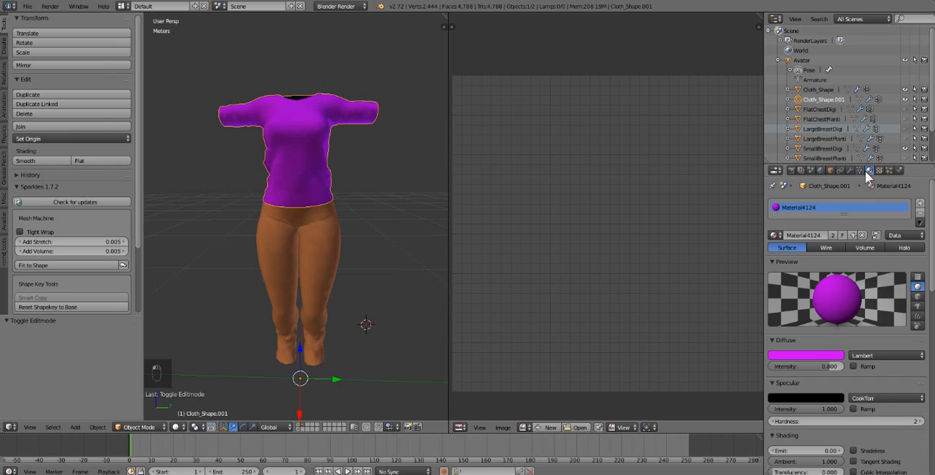
left_click(832, 355)
left_click_drag(812, 321, 840, 321)
left_click_drag(764, 331, 797, 336)
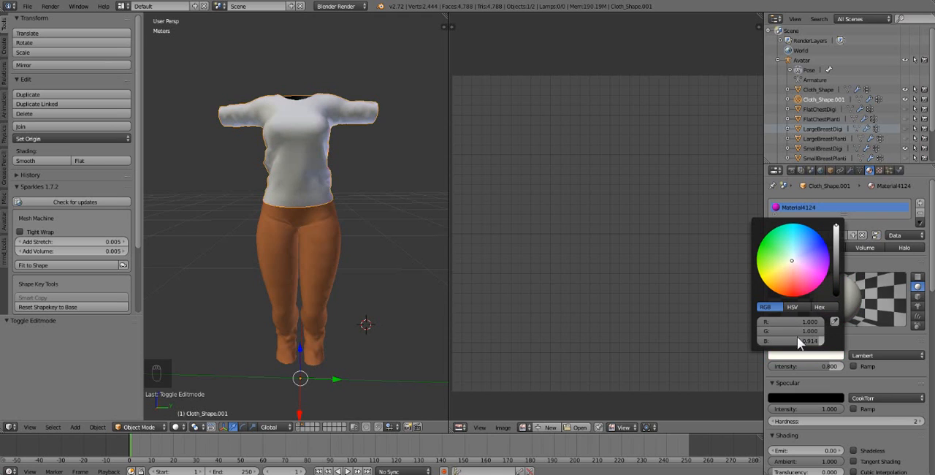
Set the pants material's diffuse color to white, with R, G and B at 1.000.
right_click(341, 238)
left_click(831, 353)
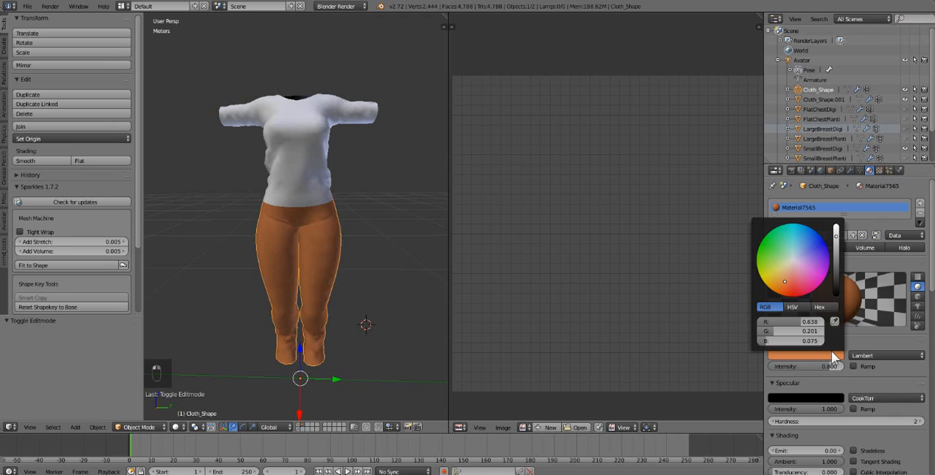
mouse_move(819, 321)
left_mouse_down()
mouse_move(855, 331)
mouse_move(829, 332)
left_mouse_up()
left_click_drag(763, 341, 828, 341)
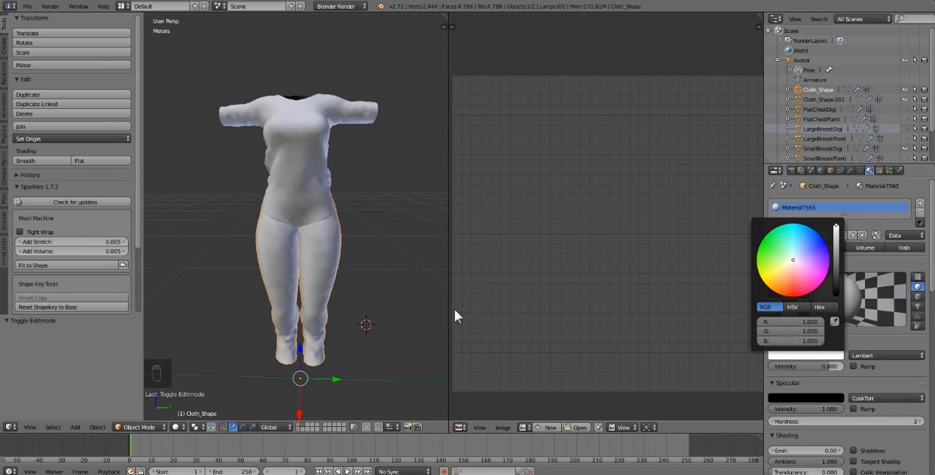
Examine the separated shirt and pants on the body, highlighting each garment in turn.
middle_click_drag(332, 264, 332, 267)
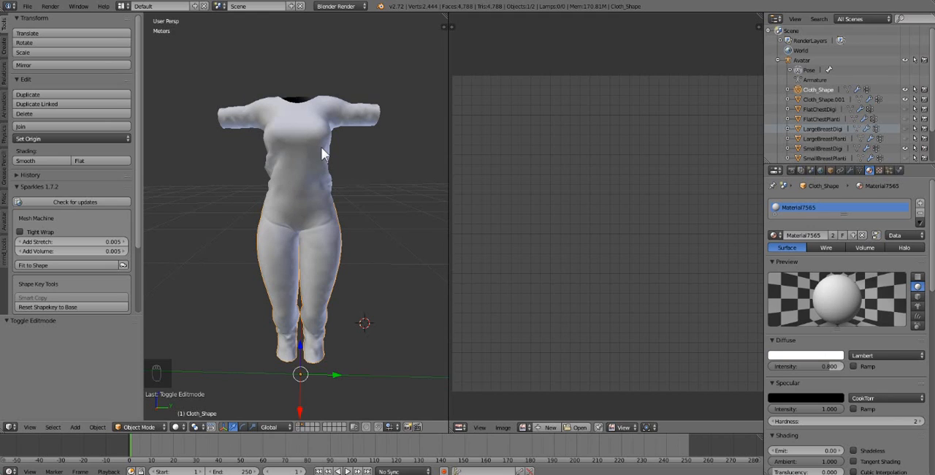
middle_click_drag(369, 284, 371, 288)
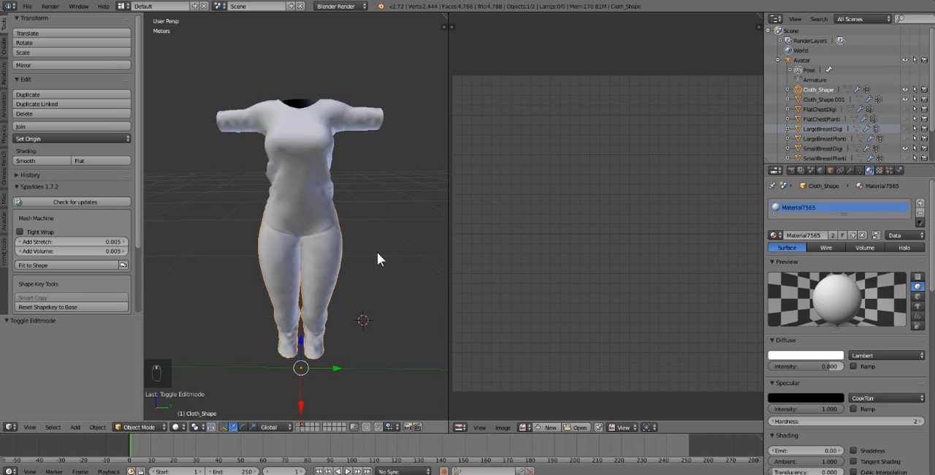
scroll(375, 250, "up", 2)
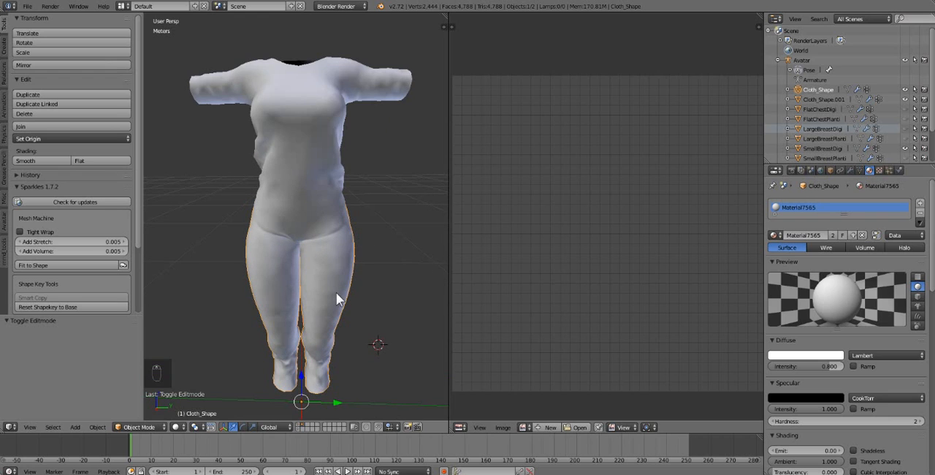
right_click(306, 118)
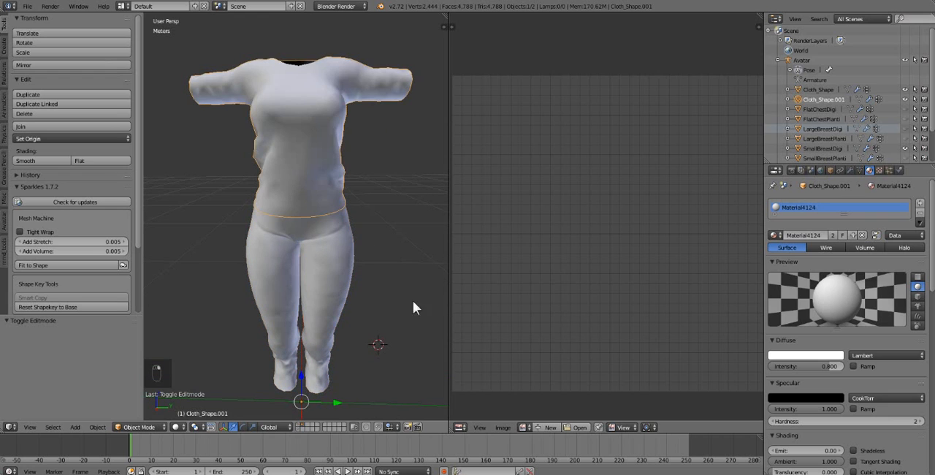
middle_click_drag(400, 329, 406, 313)
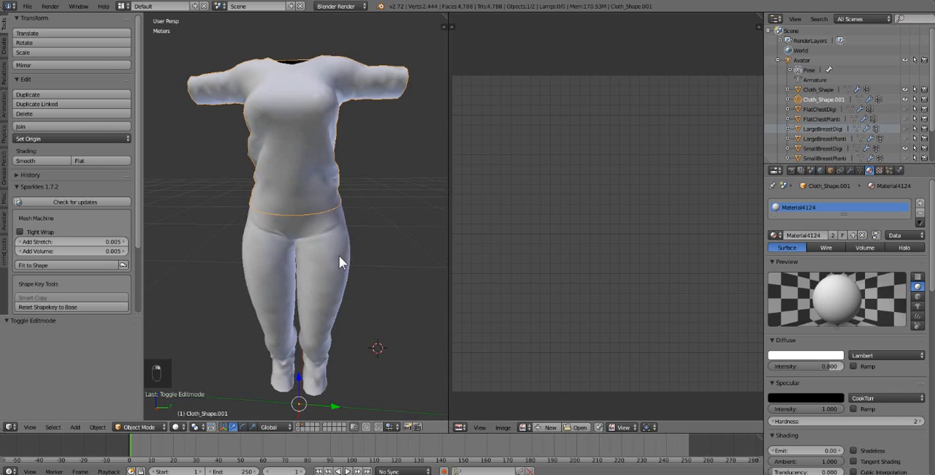
right_click(339, 255)
right_click(323, 169)
right_click(337, 257)
Open the shirt object in Edit Mode and display its whole UV layout.
right_click(322, 134)
mouse_move(349, 188)
middle_mouse_down()
mouse_move(351, 199)
mouse_move(350, 189)
middle_mouse_up()
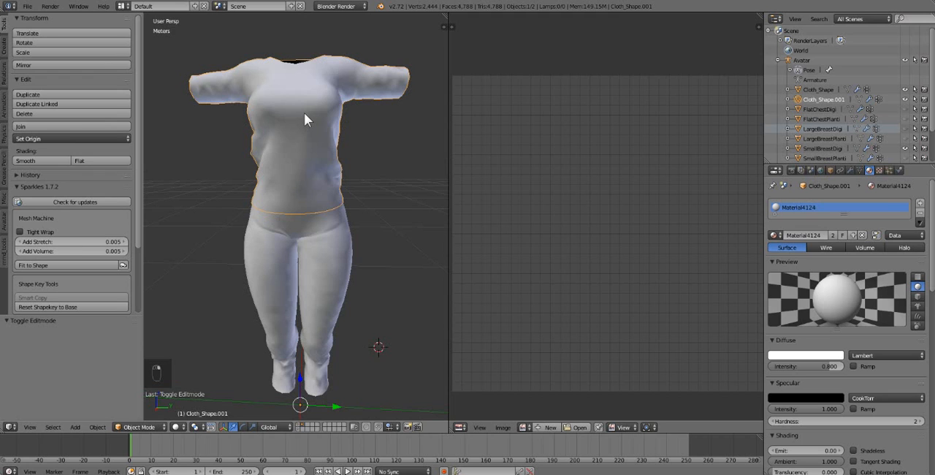
key("Tab")
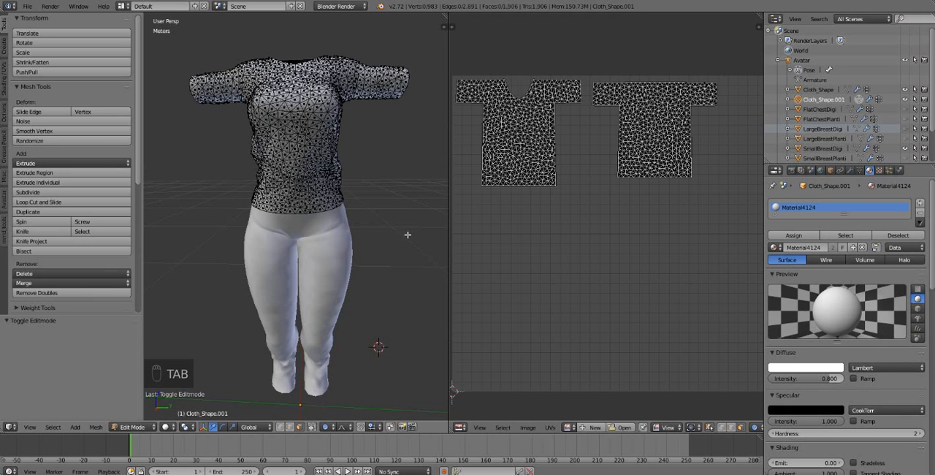
scroll(635, 330, "down", 1)
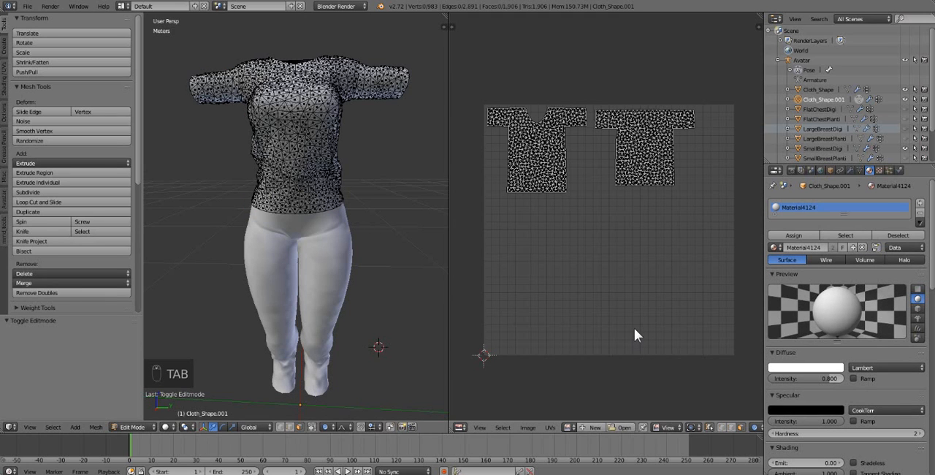
scroll(545, 204, "up", 1)
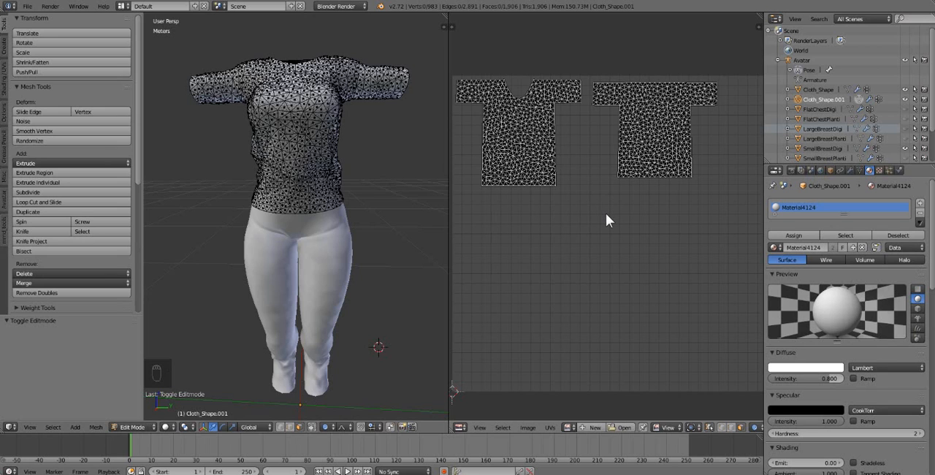
scroll(605, 216, "down", 1)
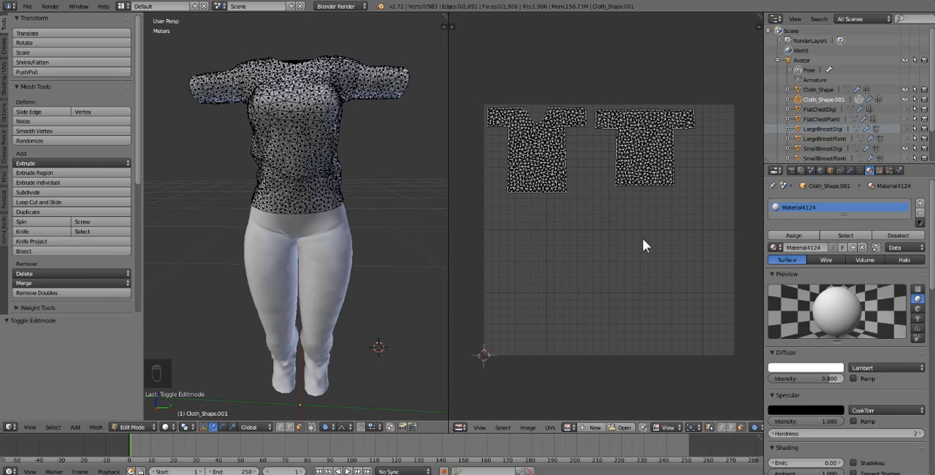
Try enlarging both shirt UV islands together with proportional editing enabled, and undo the scaling.
key("b")
left_click_drag(724, 85, 463, 295)
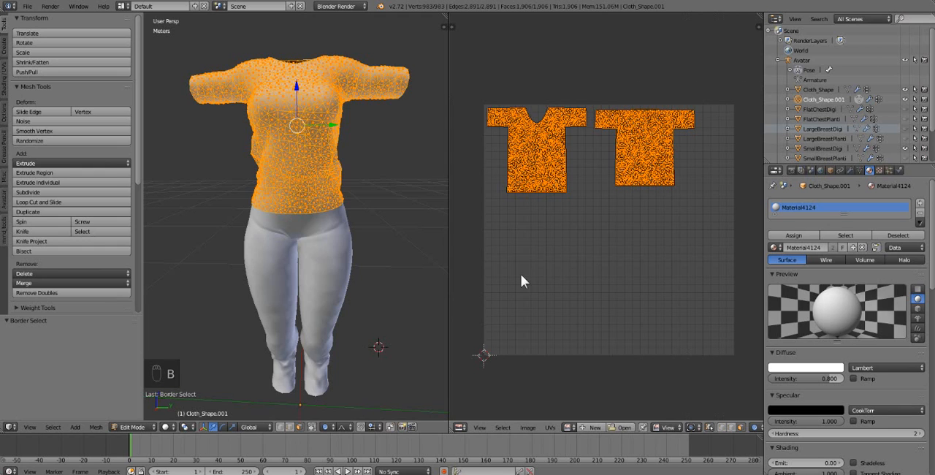
key("s")
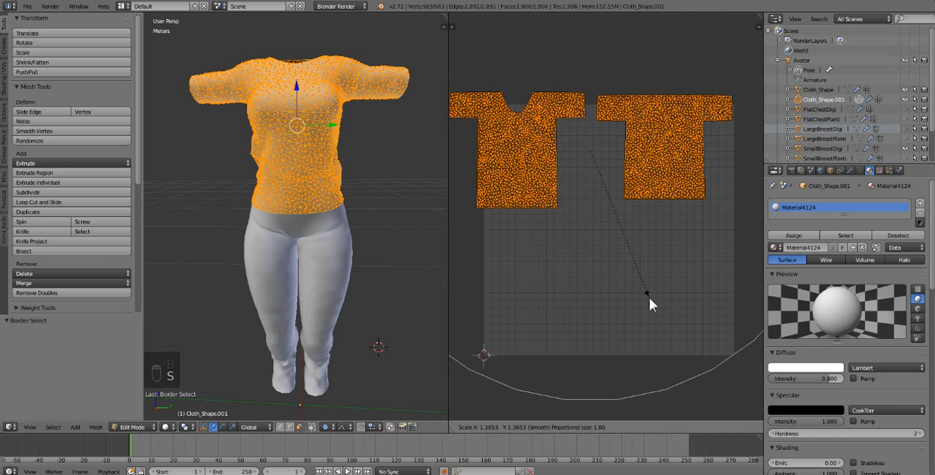
left_click(649, 297)
key("ctrl+z")
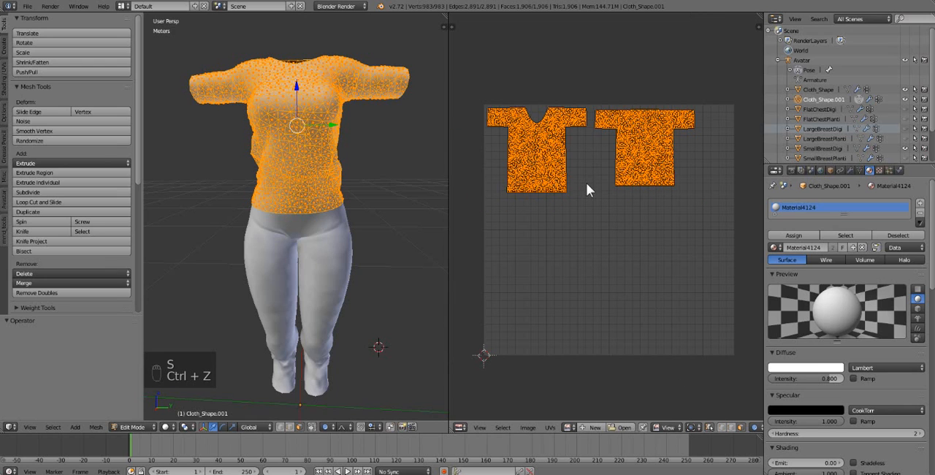
Select only the UV island of the shirt's back piece.
key("a")
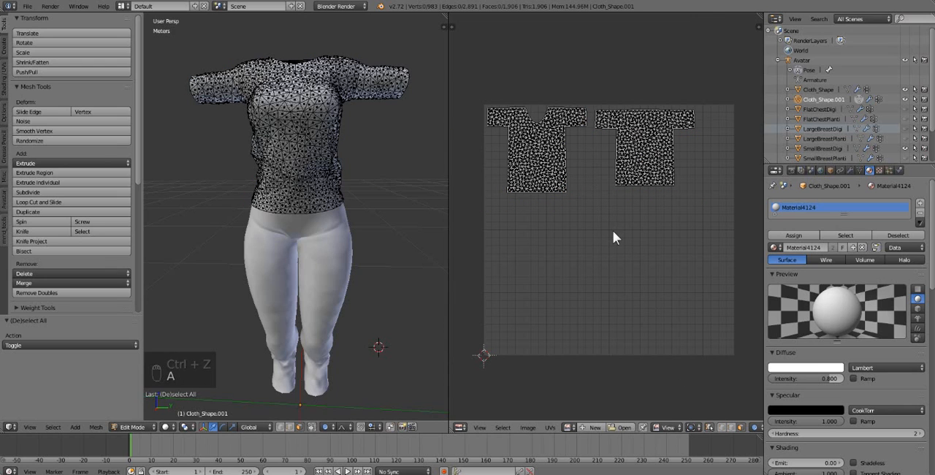
key("b")
left_click_drag(714, 252, 594, 83)
Try moving the shirt's back UV island with proportional editing enabled, and undo the move.
key("g")
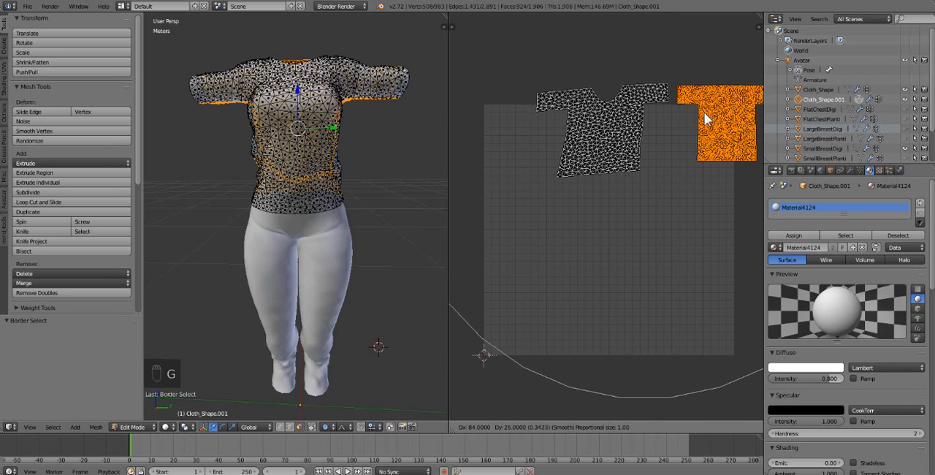
left_click(701, 117)
key("ctrl+z")
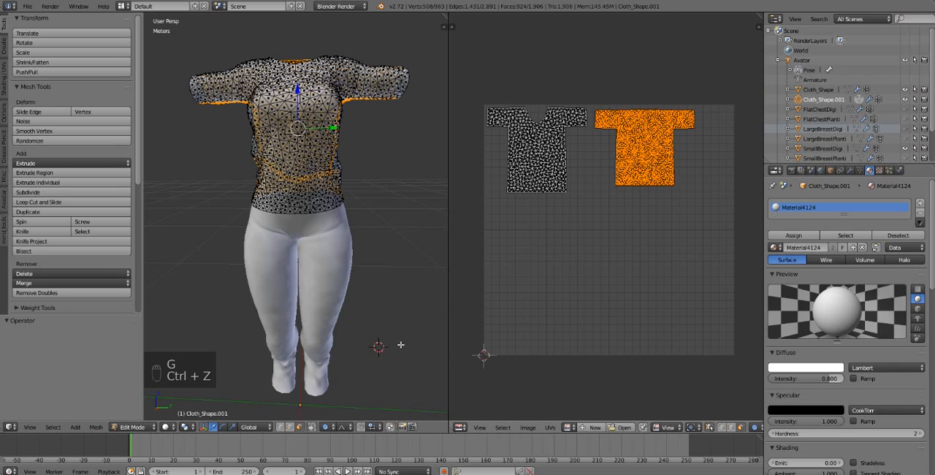
Disable proportional editing and move the shirt's back UV island outside the UV square, past its lower-right corner.
left_click(325, 426)
left_click(332, 412)
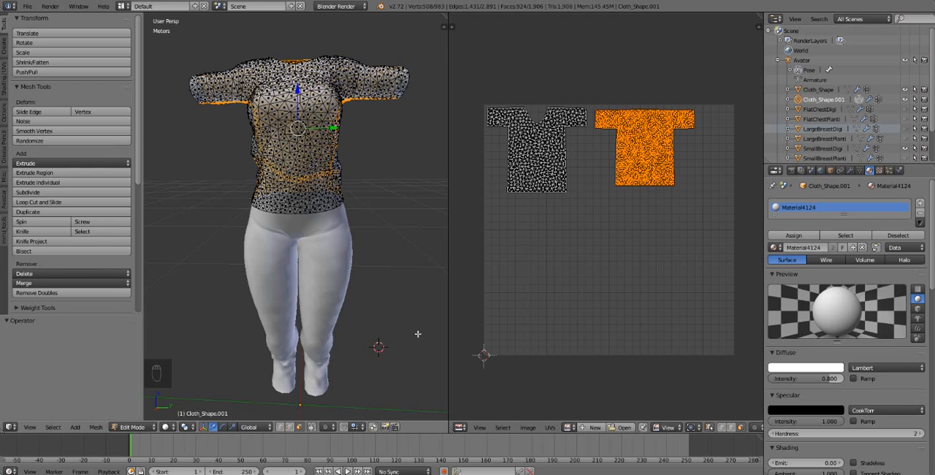
left_click(326, 427)
left_click(333, 418)
key("g")
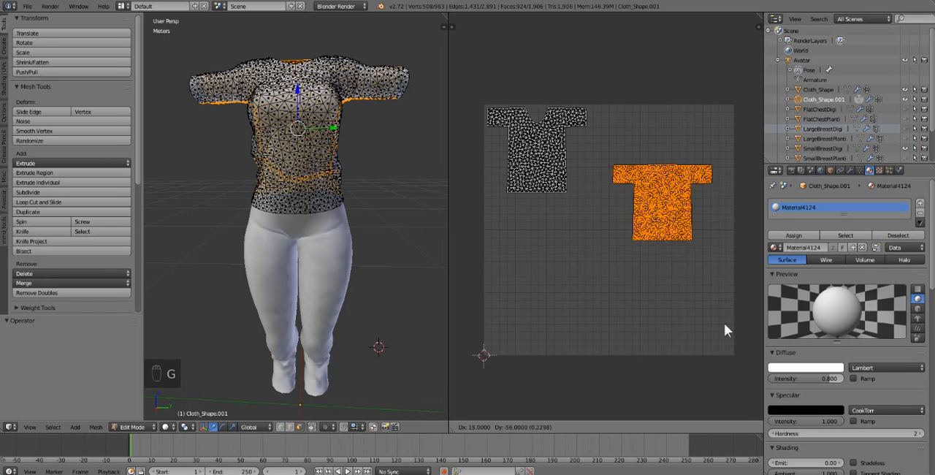
left_click(733, 16)
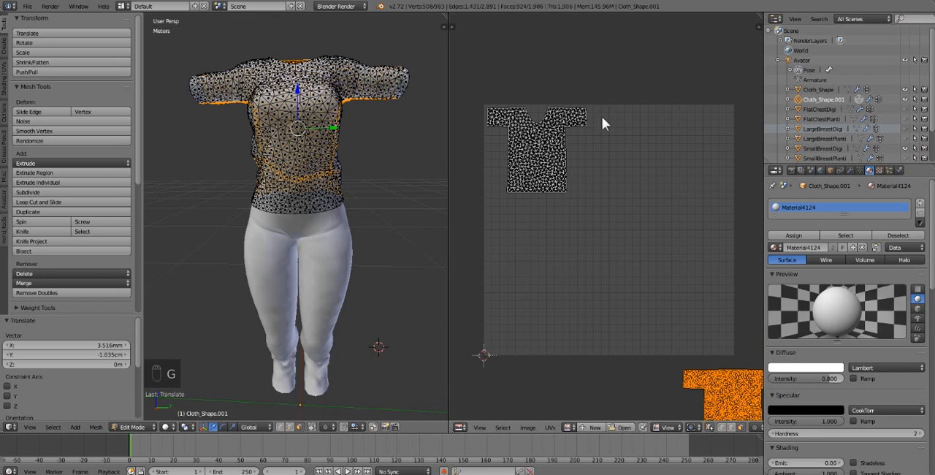
Select only the UV island of the shirt's V-neck front piece.
key("a")
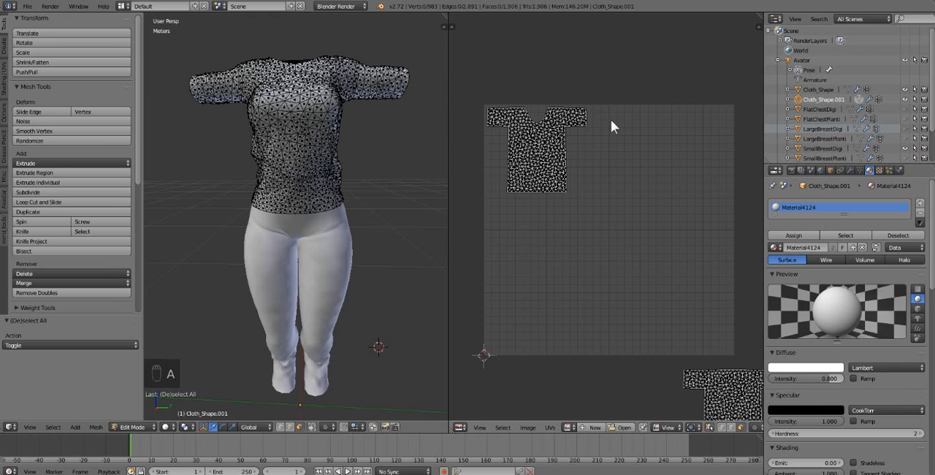
key("b")
left_click_drag(622, 57, 469, 243)
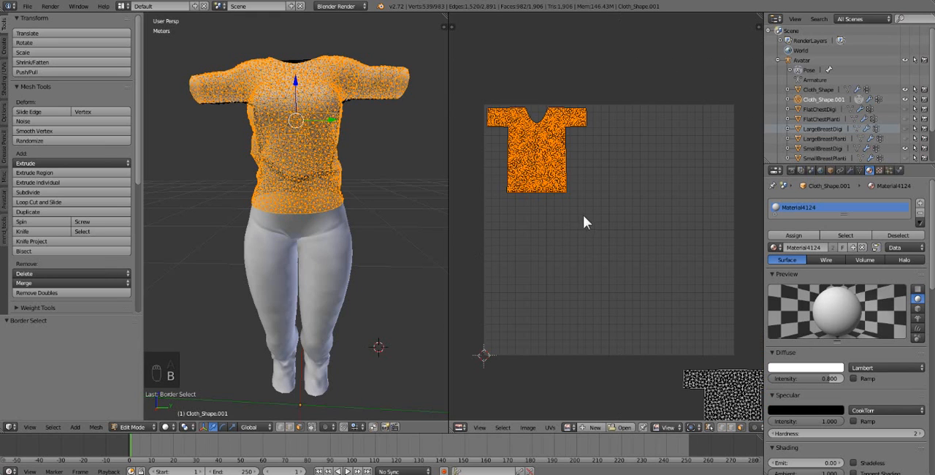
Try scaling the shirt's front UV island by about 1.84 and moving it back inside the UV square, and undo both changes.
key("s")
left_click(641, 265)
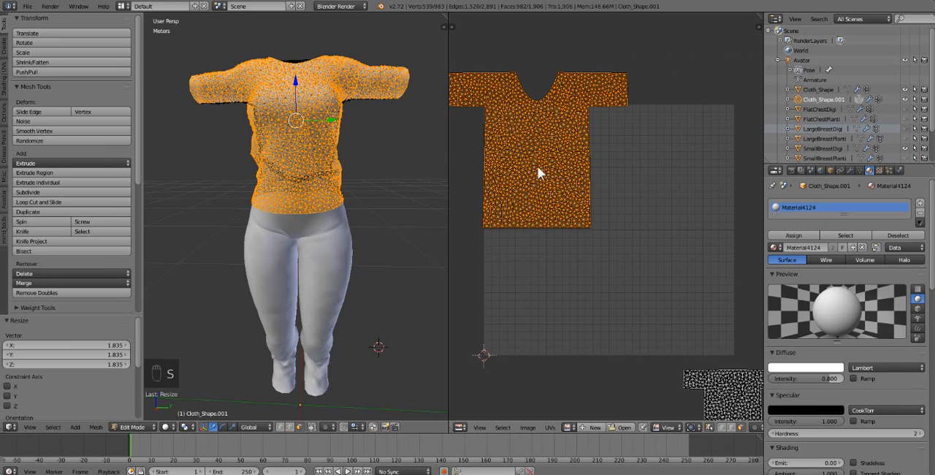
key("g")
left_click(561, 183)
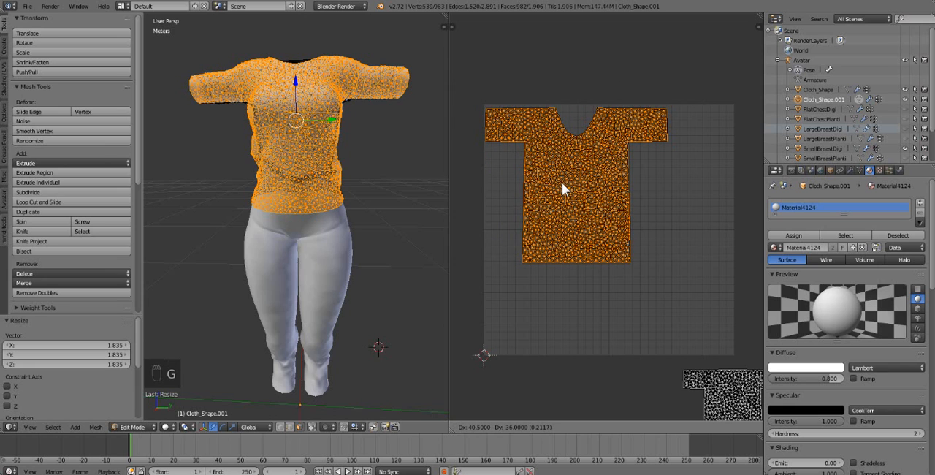
key("ctrl+z")
key("ctrl+z")
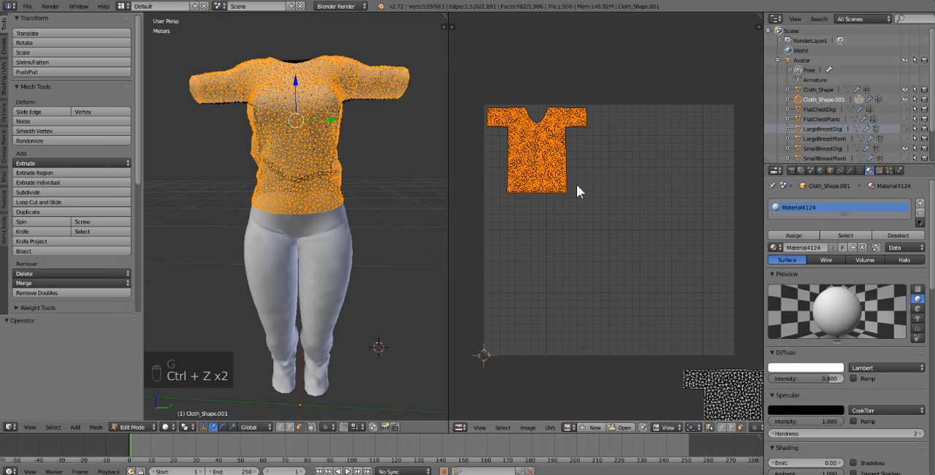
Scale the shirt's front UV island by about 1.58 and move it into the upper-left corner of the UV square.
key("s")
left_click(640, 256)
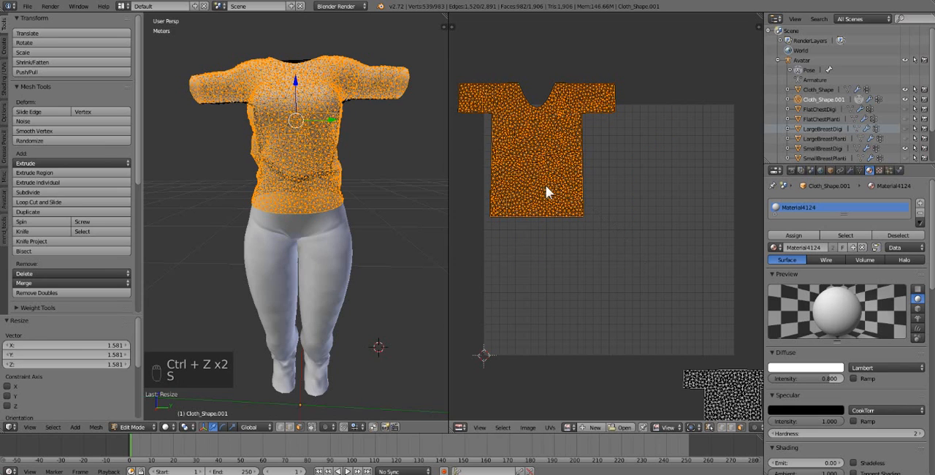
key("g")
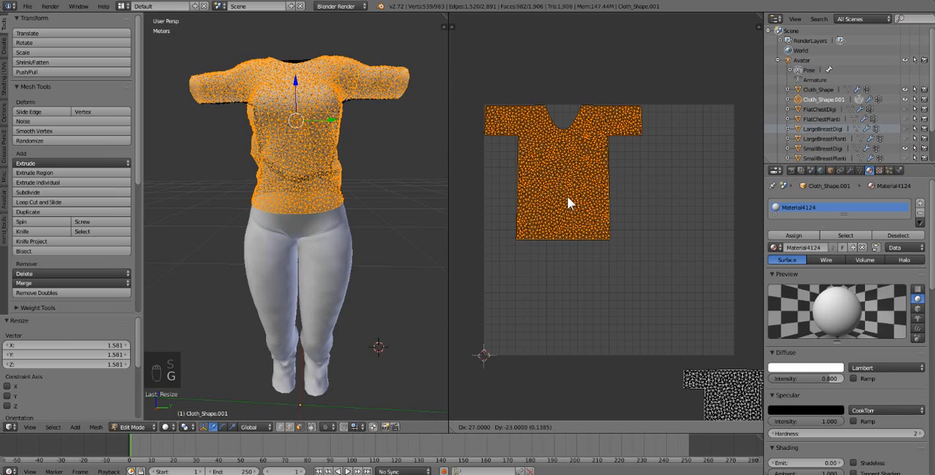
left_click(566, 196)
Select only the shirt's back UV island and move it inside the lower-right part of the UV square.
middle_click_drag(663, 328, 621, 273)
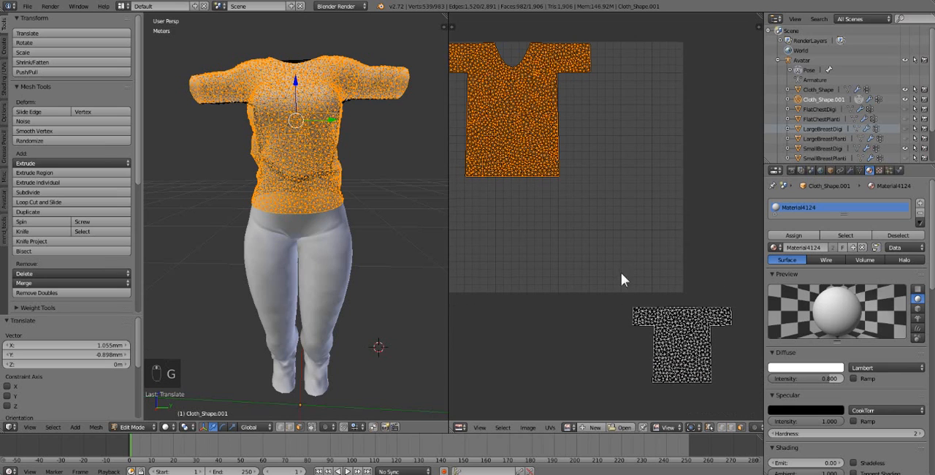
key("b")
mouse_move(625, 276)
left_mouse_down()
mouse_move(745, 408)
mouse_move(633, 289)
mouse_move(617, 287)
left_mouse_up()
key("a")
key("b")
key("g")
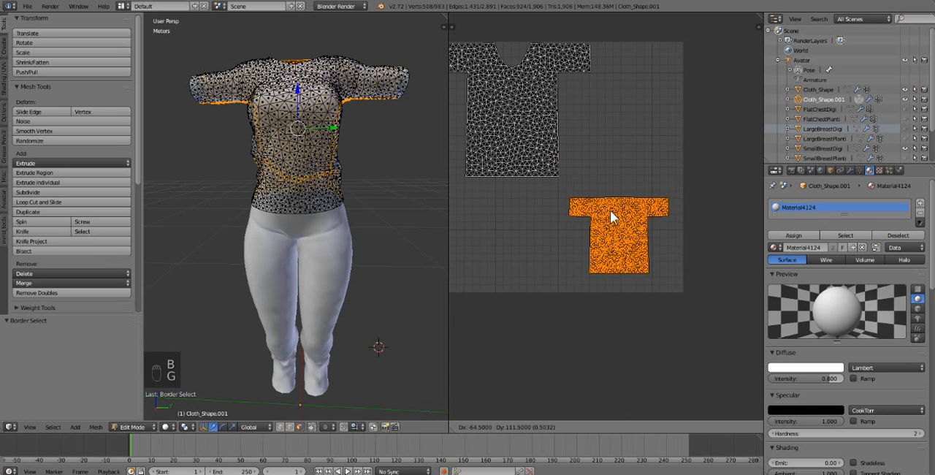
left_click(609, 210)
Scale the back UV island by about 1.49, fit it into the UV square's lower-right corner, and enlarge it by about 1.02.
key("s")
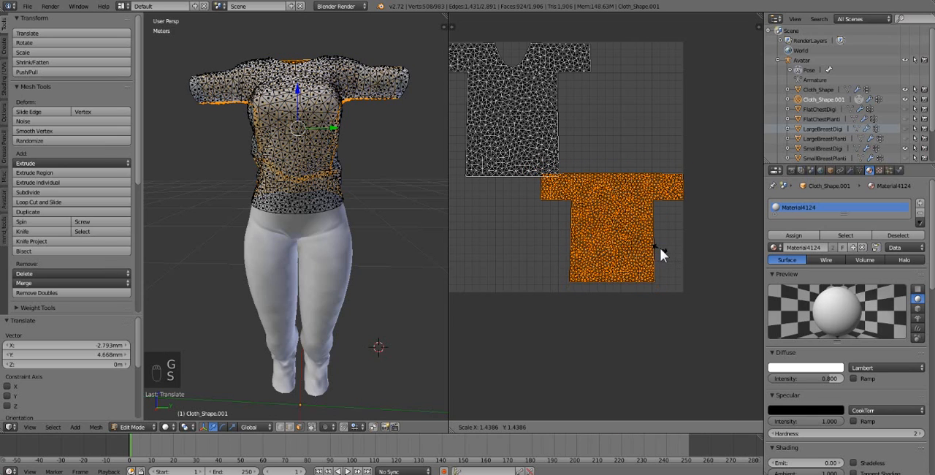
left_click(662, 249)
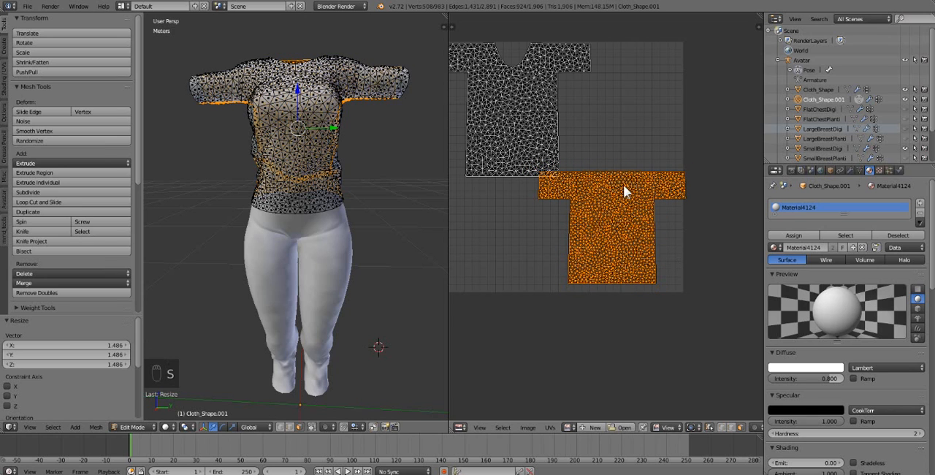
key("g")
left_click(619, 189)
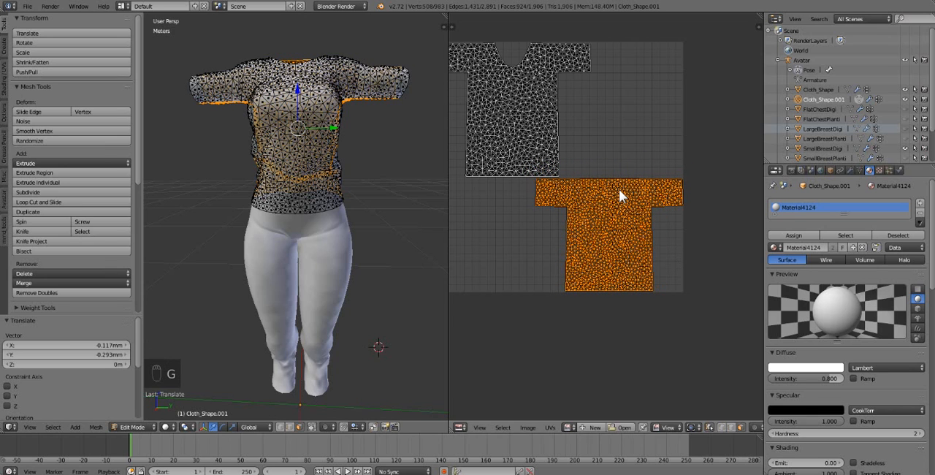
key("s")
left_click(725, 281)
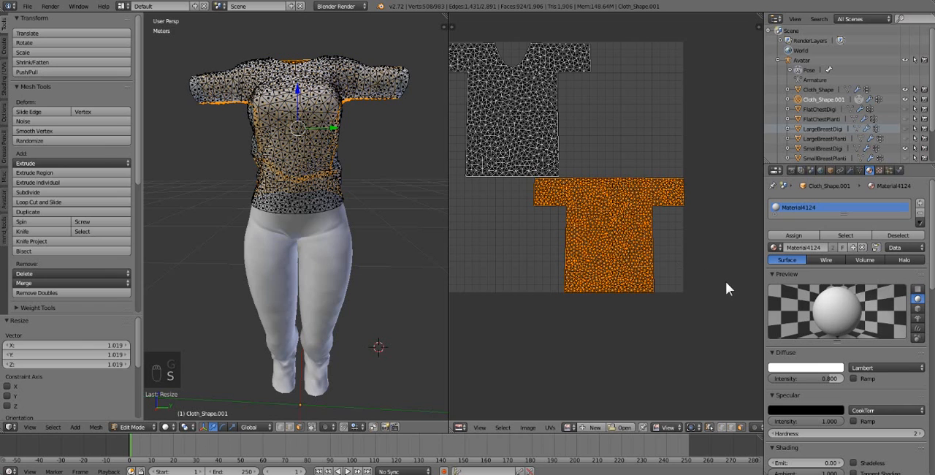
Turn off UV sync selection, select the whole shirt mesh, and select only the linked back UV island.
key("Tab")
key("Tab")
key("a")
key("a")
key("a")
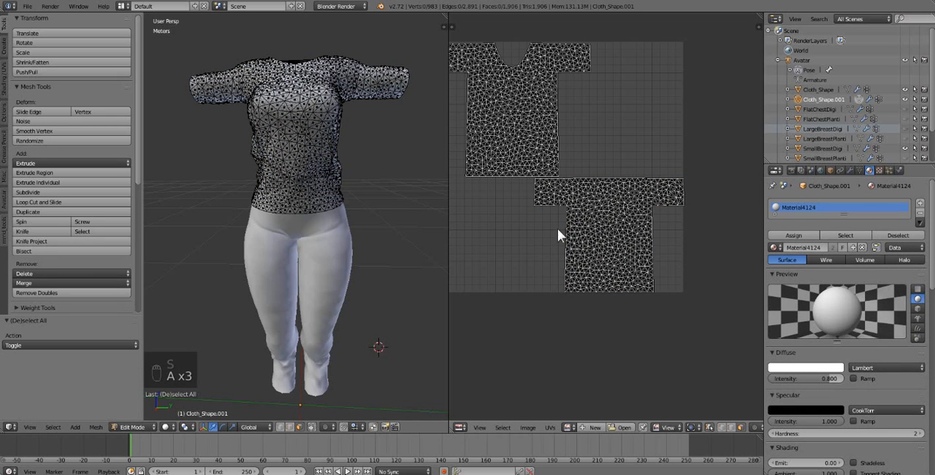
middle_click_drag(483, 183, 512, 195)
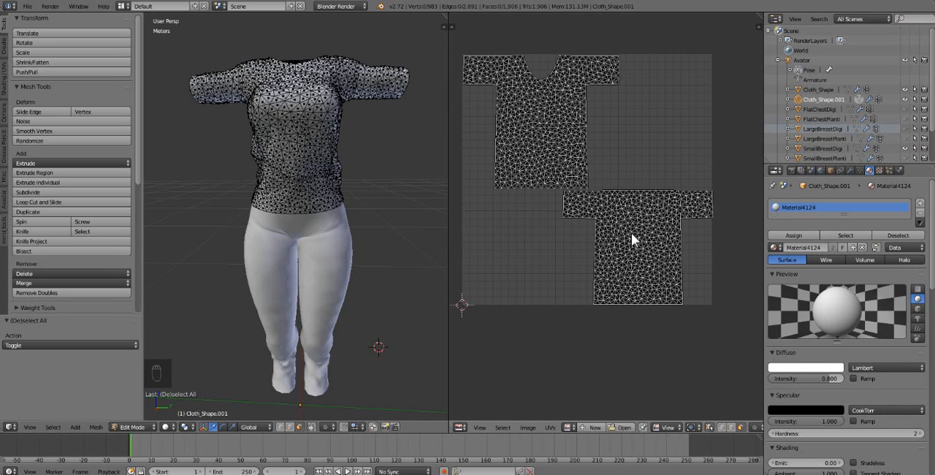
key("l")
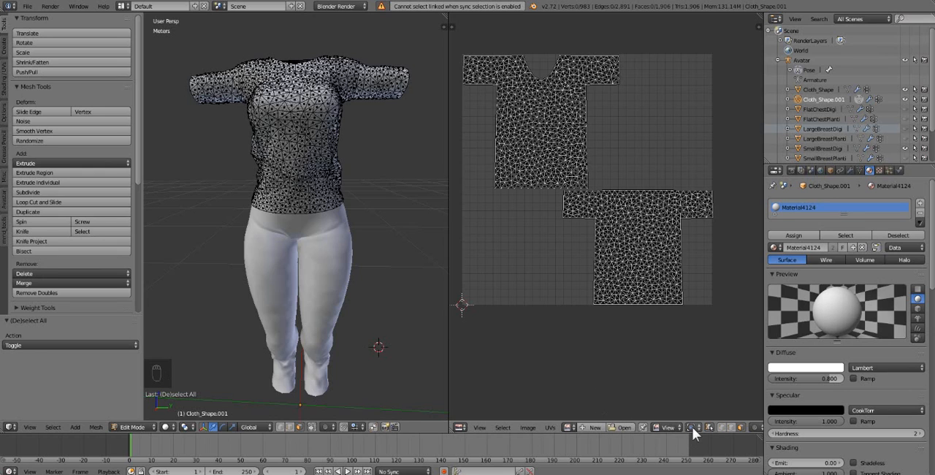
left_click(710, 428)
key("a")
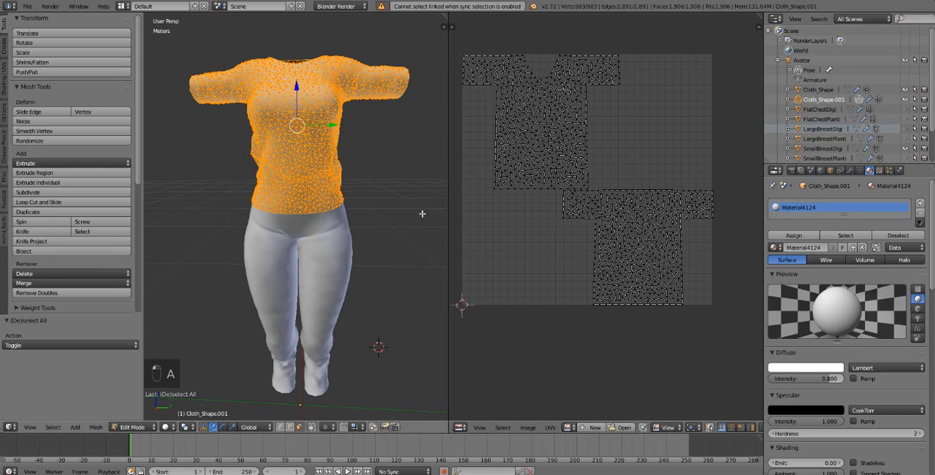
key("l")
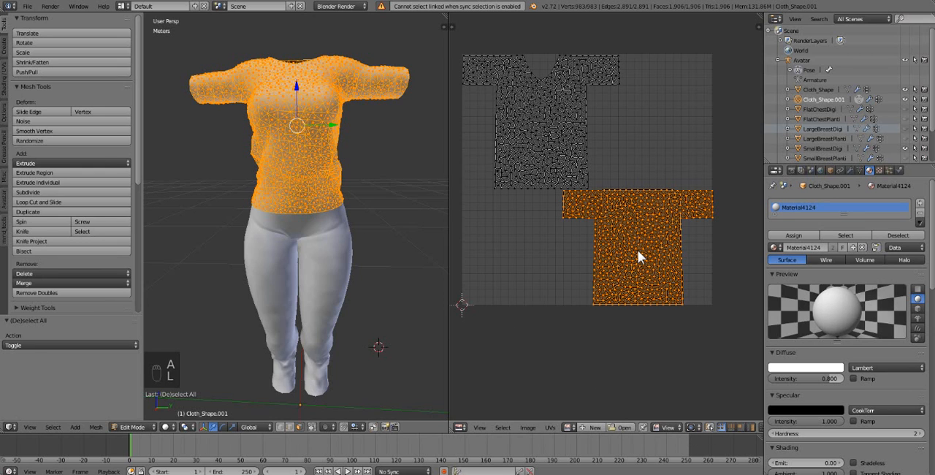
Shift the back UV island slightly left, inside the UV square's right edge, and try rescaling it before undoing the scale.
key("g")
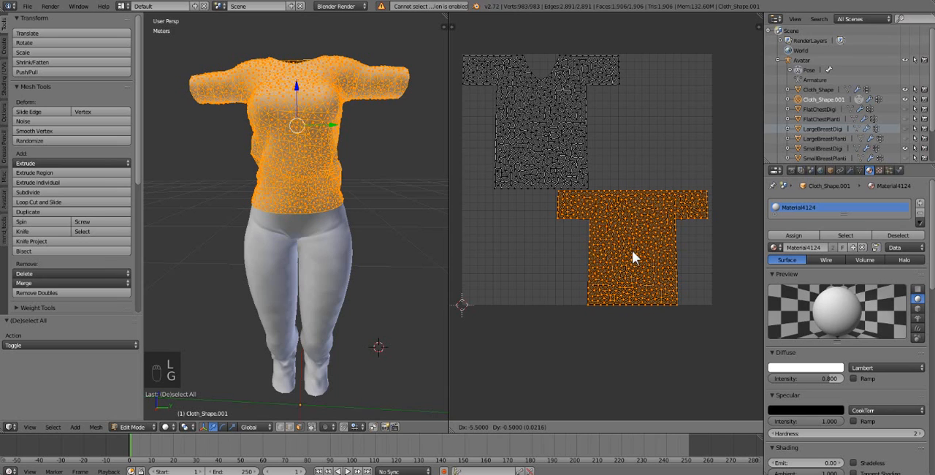
left_click(632, 249)
scroll(694, 324, "up", 1)
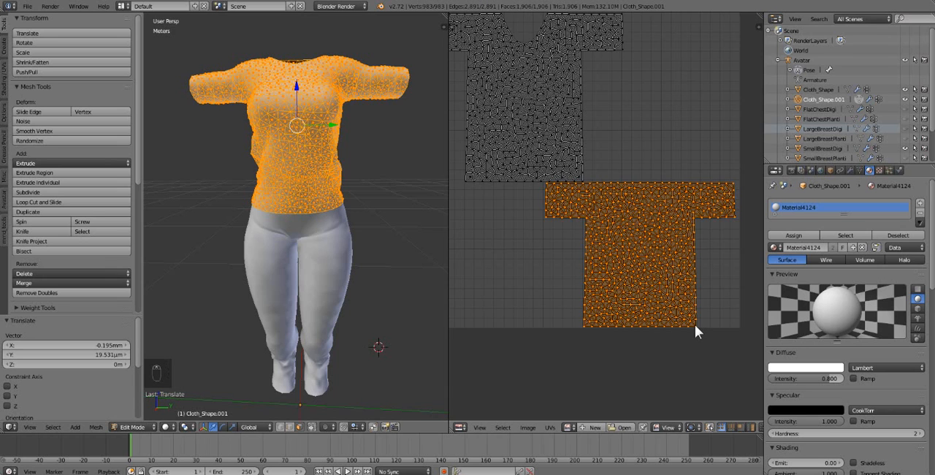
scroll(694, 324, "up", 1)
scroll(692, 330, "down", 3)
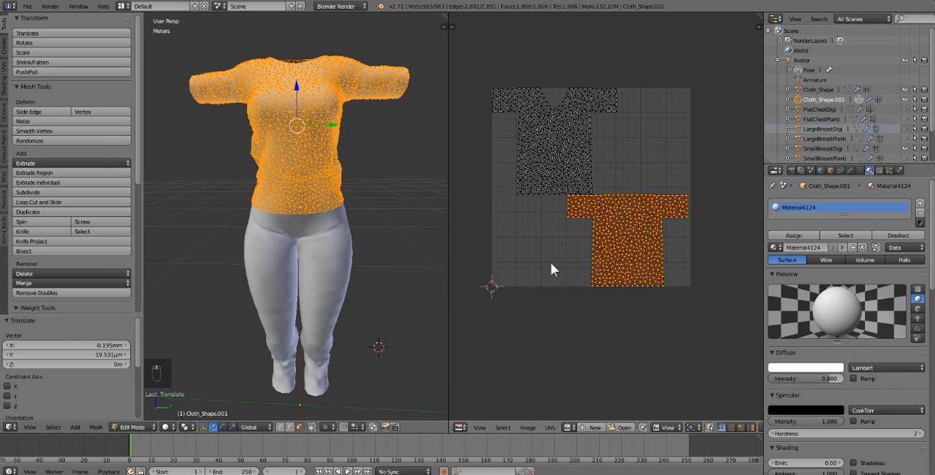
key("s")
key("ctrl+z")
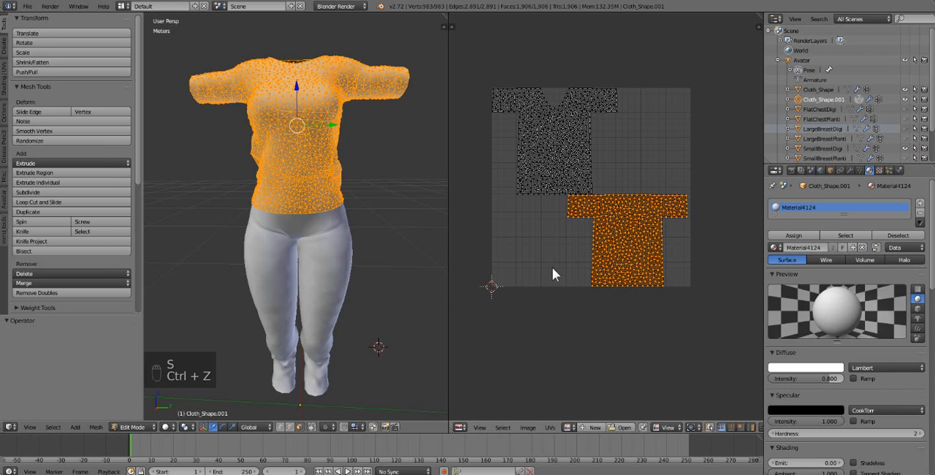
Clear the UV island selection and keep the entire shirt mesh selected.
key("Tab")
key("Tab")
key("a")
key("a")
key("a")
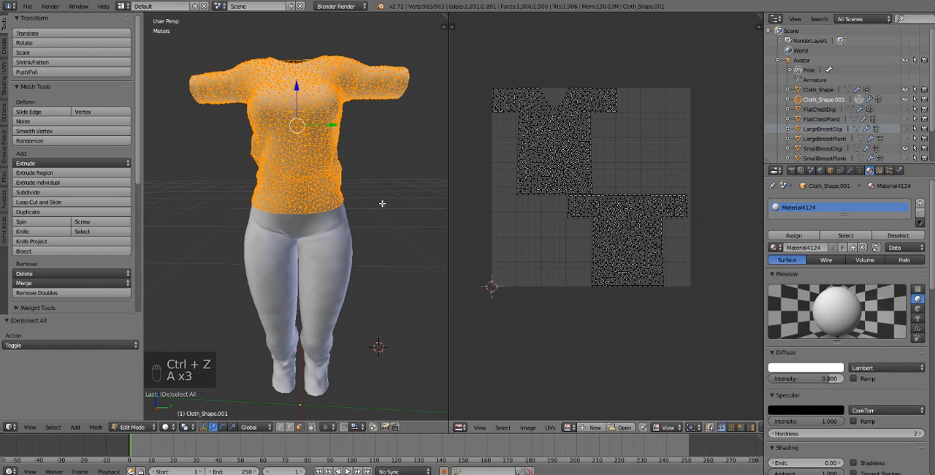
mouse_move(310, 176)
middle_mouse_down()
mouse_move(269, 210)
mouse_move(325, 187)
middle_mouse_up()
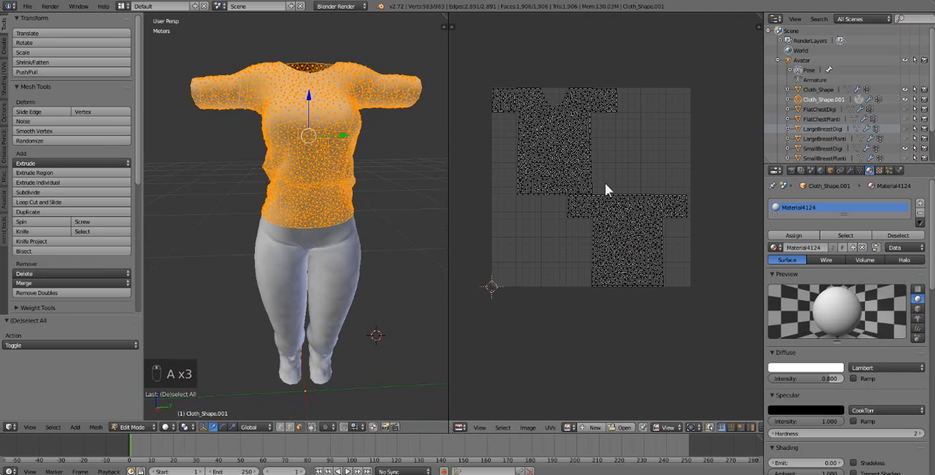
middle_click_drag(605, 204, 607, 200)
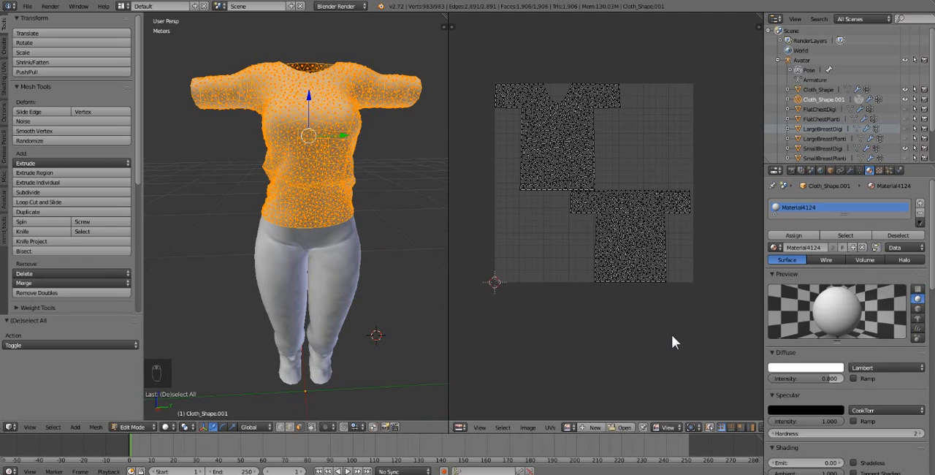
left_click(592, 428)
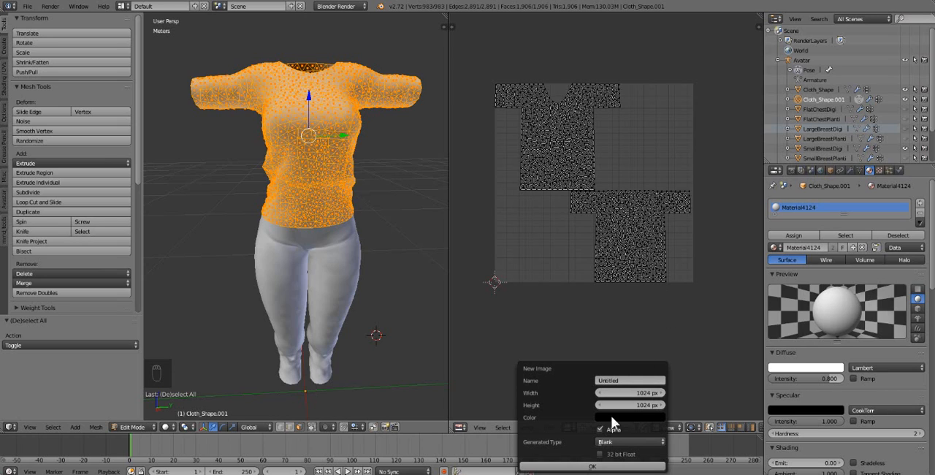
left_click(634, 392)
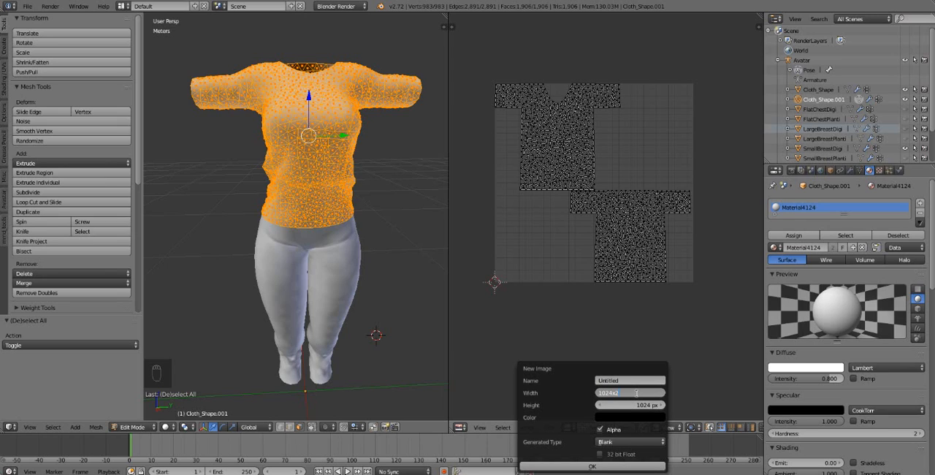
key("BackSpace")
left_click(704, 383)
left_click(705, 383)
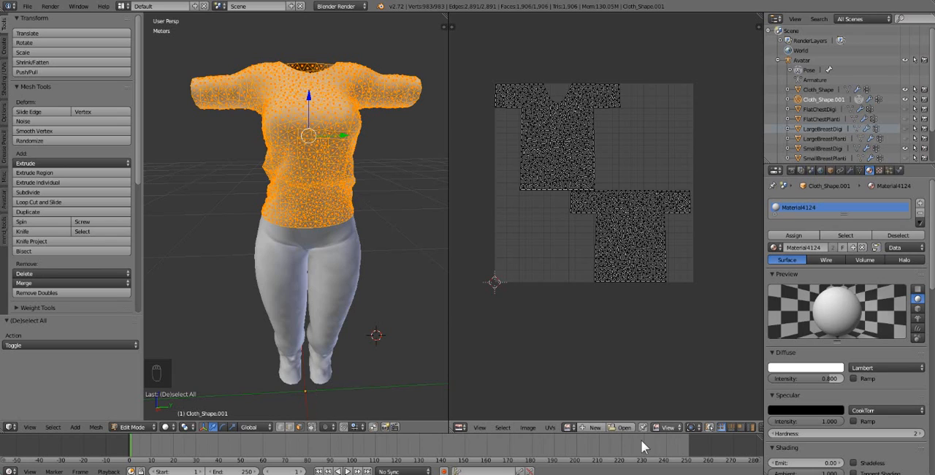
Create a new blank image, 2048 px wide and 2048 px high, for the shirt's UV layout.
left_click(593, 427)
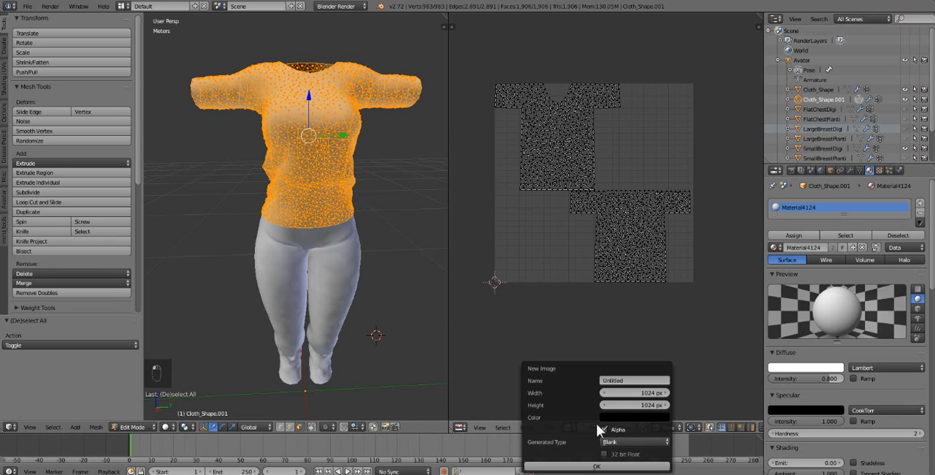
left_click(649, 394)
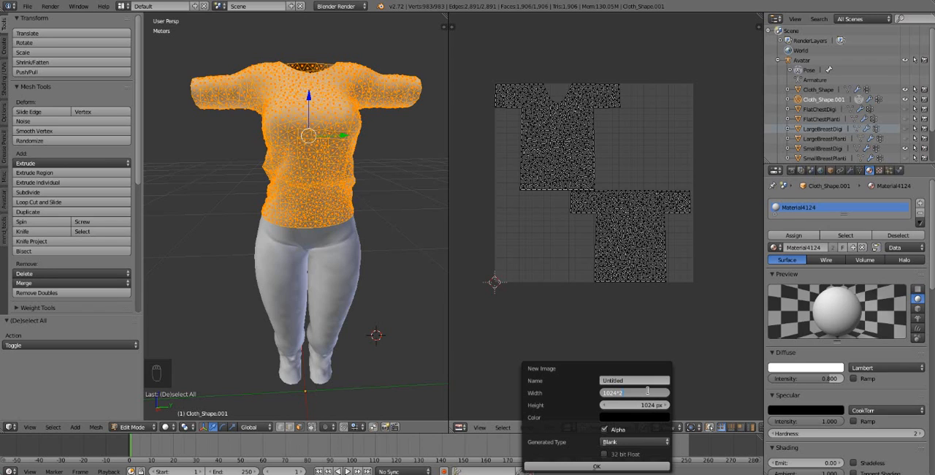
key("Return")
left_click(652, 406)
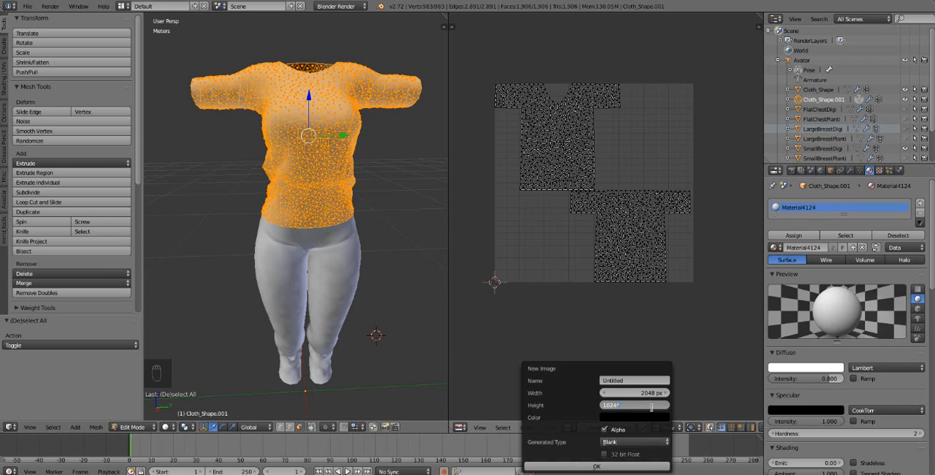
key("Return")
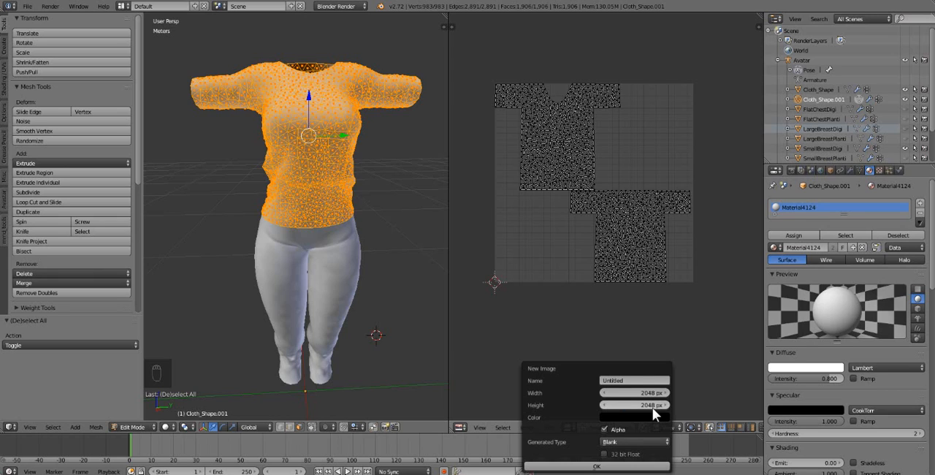
left_click(577, 466)
scroll(571, 312, "down", 3)
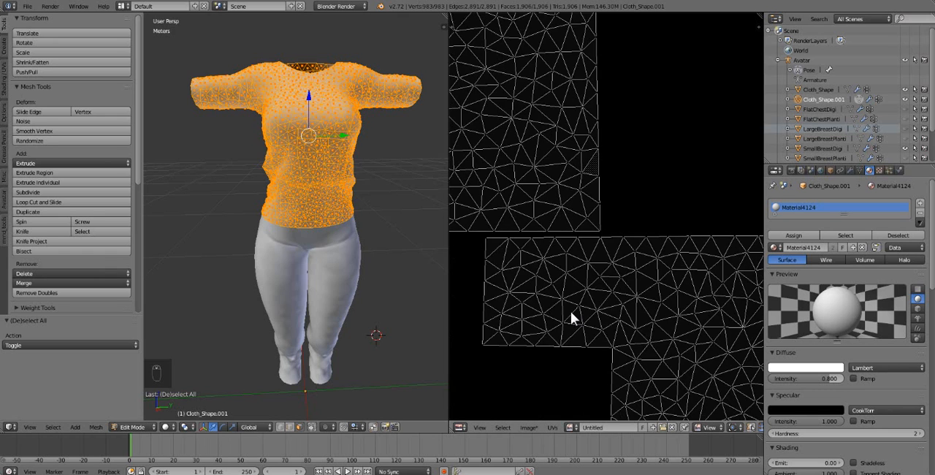
scroll(570, 311, "down", 2)
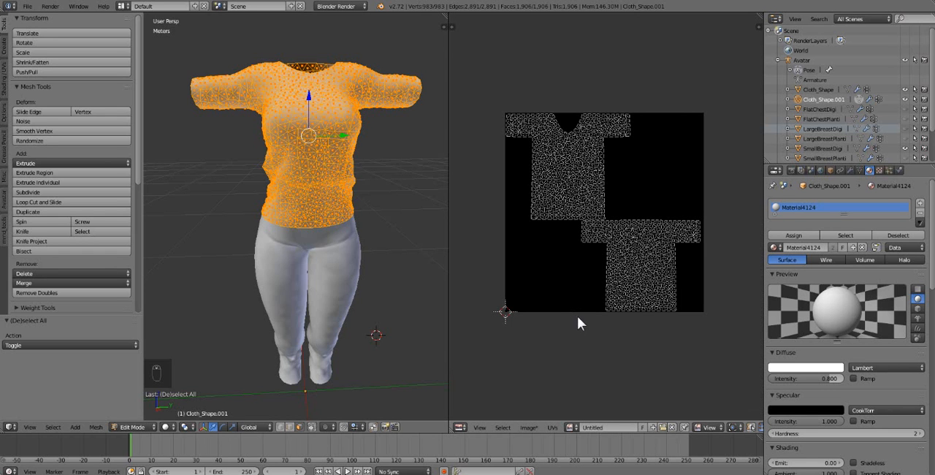
Enable Ambient Occlusion in the world settings and collapse its options.
middle_click_drag(371, 345, 349, 353)
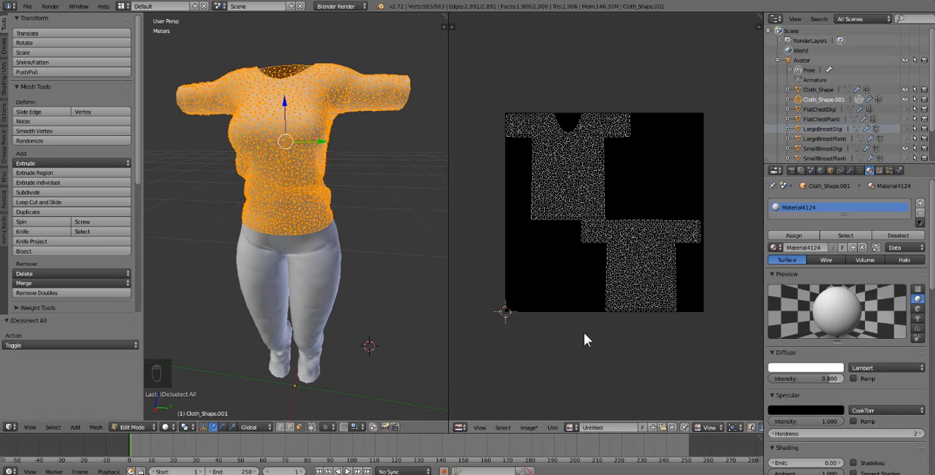
mouse_move(392, 260)
middle_mouse_down()
mouse_move(388, 252)
mouse_move(397, 253)
middle_mouse_up()
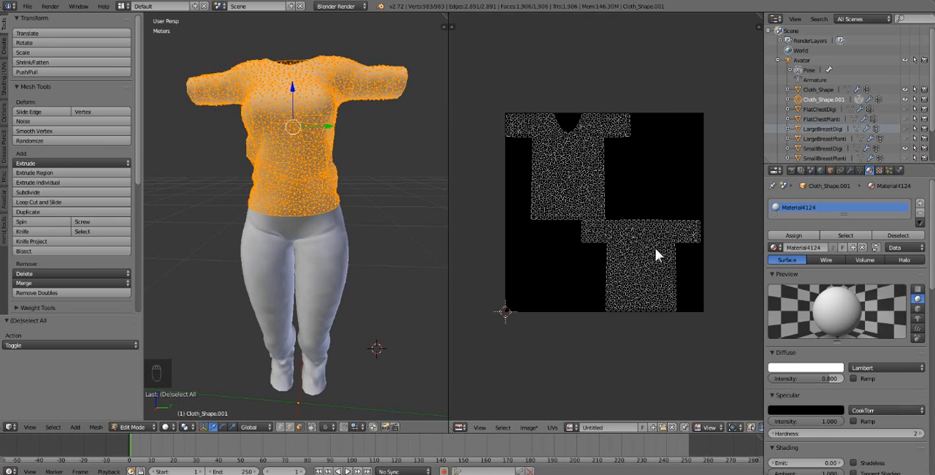
left_click(818, 170)
scroll(813, 243, "down", 2)
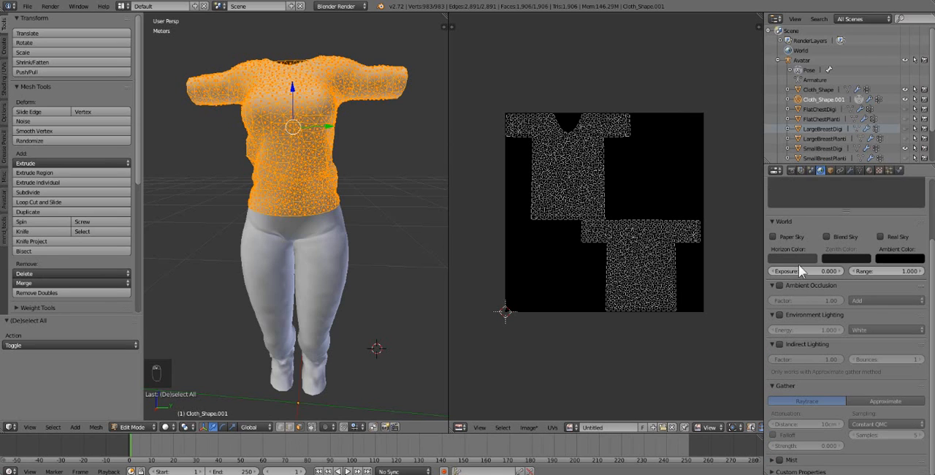
left_click(787, 285)
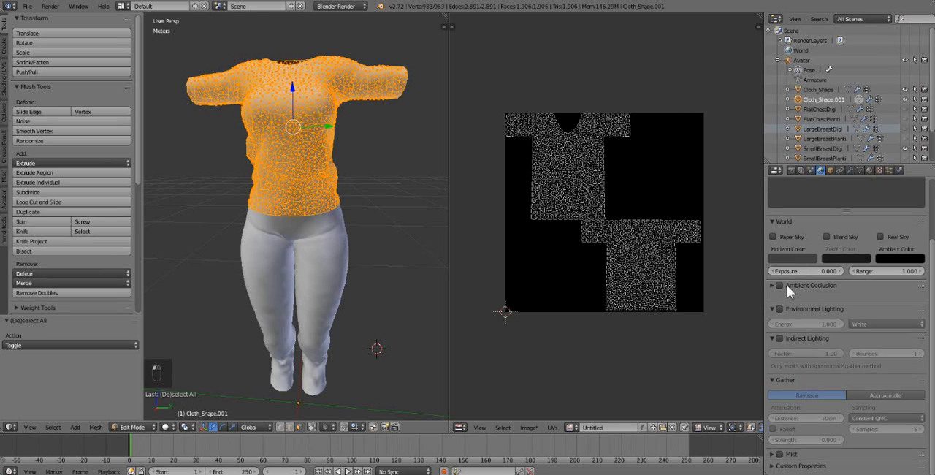
left_click(778, 284)
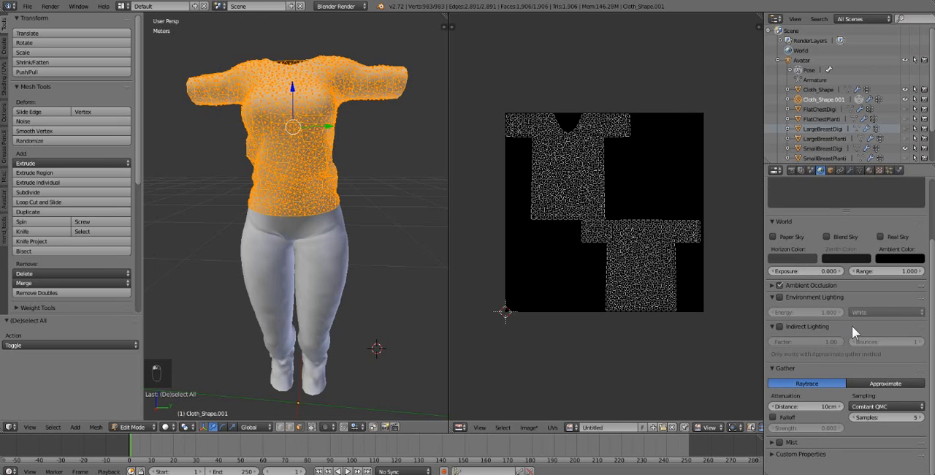
Set the sampling amount in the world's Gather settings to 10 samples.
left_click_drag(875, 417, 885, 417)
left_click(875, 417)
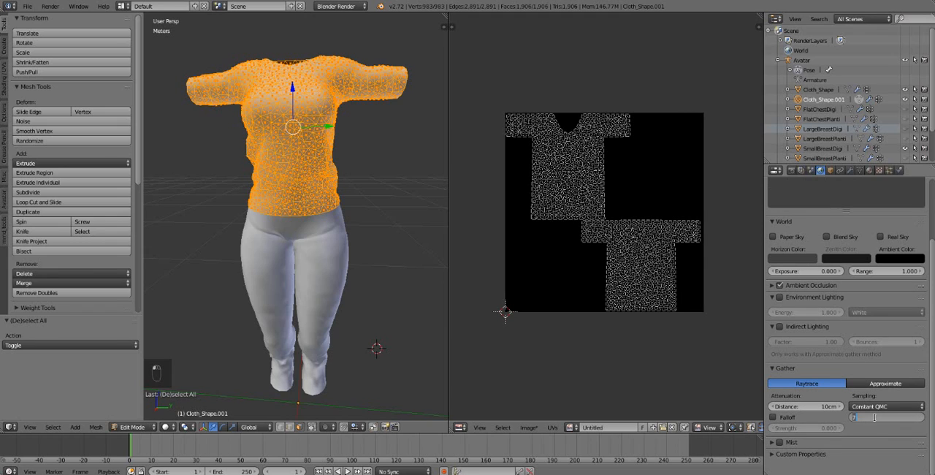
type("10")
key("Return")
Set the render bake mode to Ambient Occlusion and bake it onto the shirt's blank image.
left_click(792, 170)
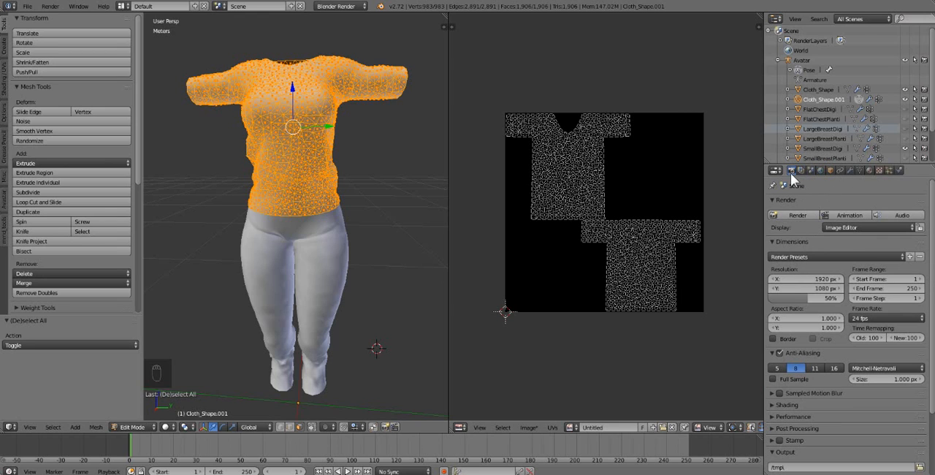
scroll(798, 206, "down", 4)
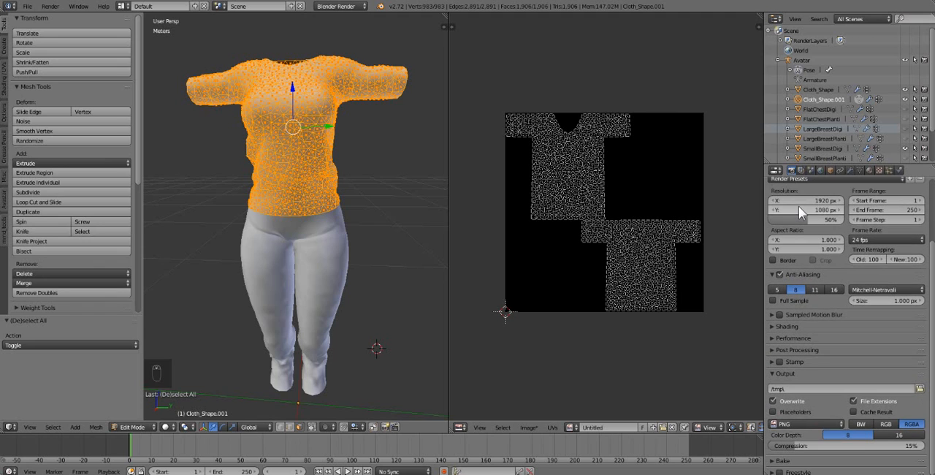
left_click(792, 459)
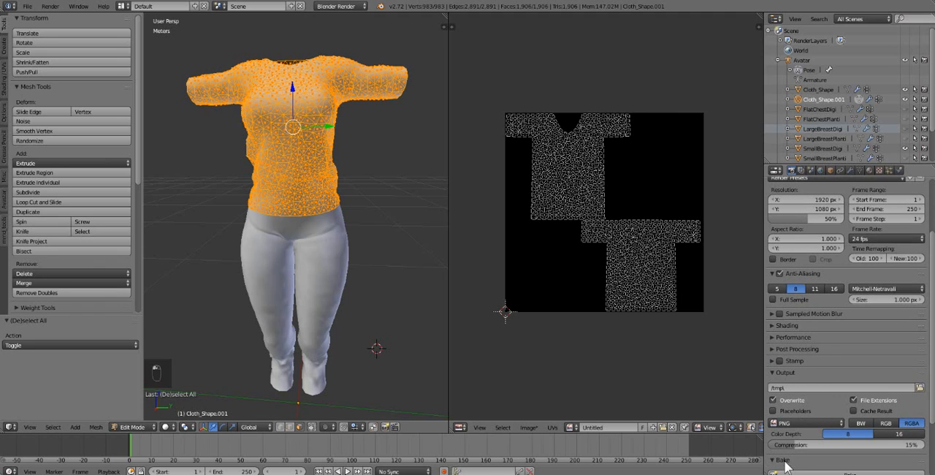
scroll(817, 354, "down", 4)
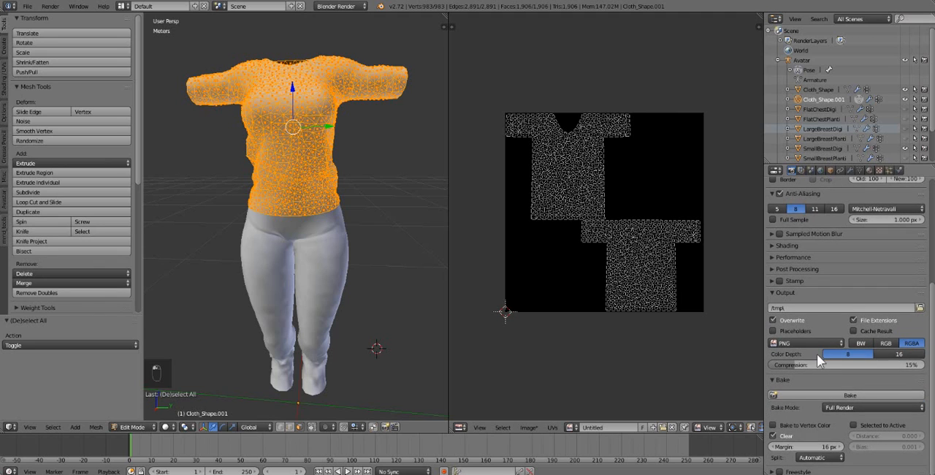
left_click(844, 407)
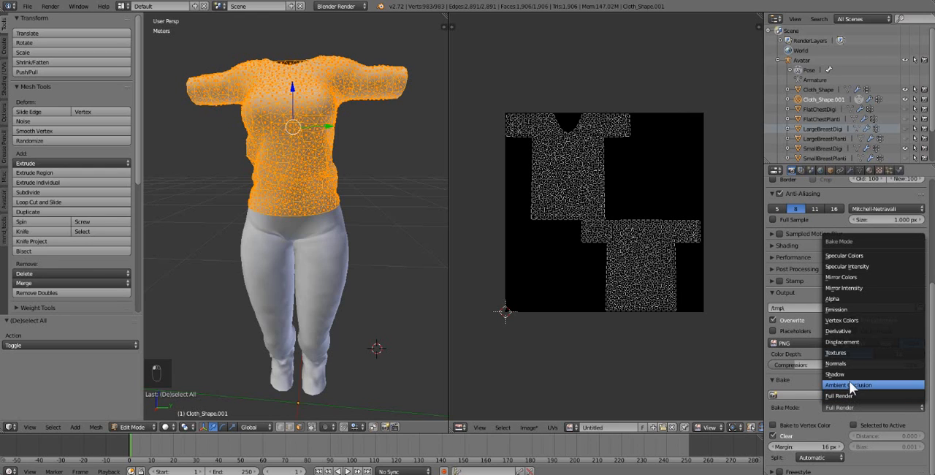
left_click(841, 385)
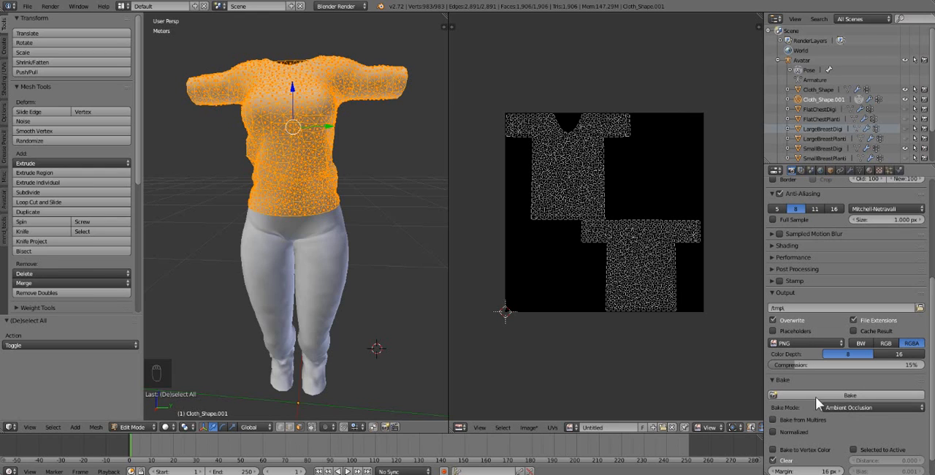
left_click(815, 396)
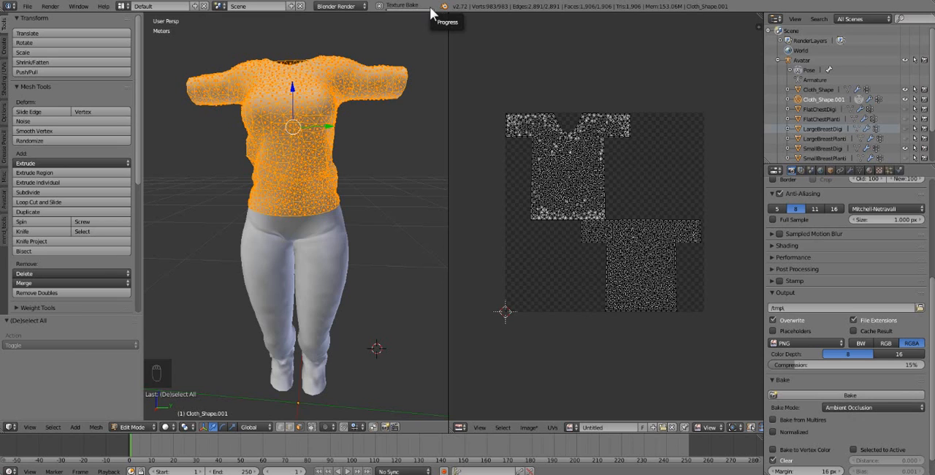
Reduce the selection to a single face on the shirt's lower front so the baked image is not covered by UV wires.
left_click(494, 88)
scroll(495, 89, "up", 1)
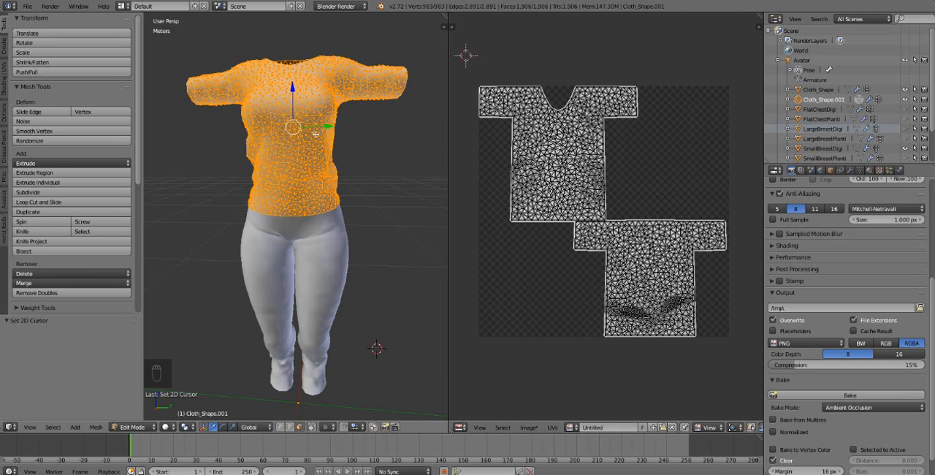
right_click(315, 184)
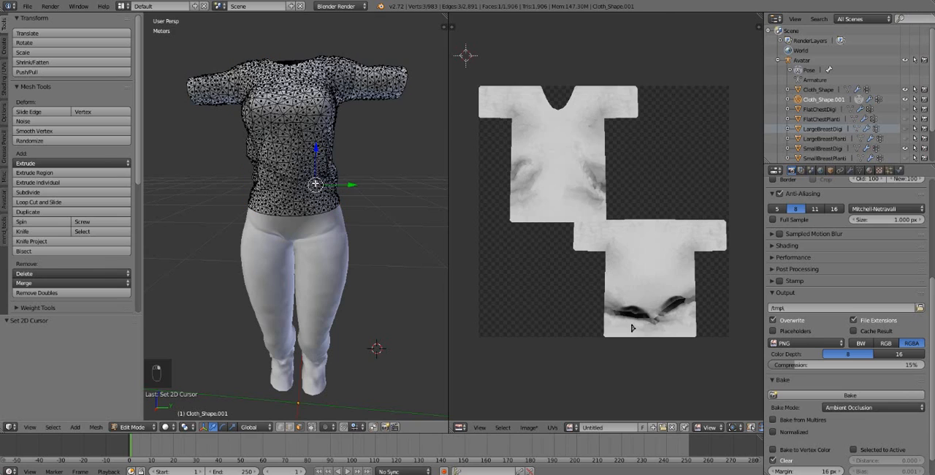
Examine the baked shading on the front and back shirt islands, especially the folds at the sides and near the hem.
scroll(516, 167, "up", 7)
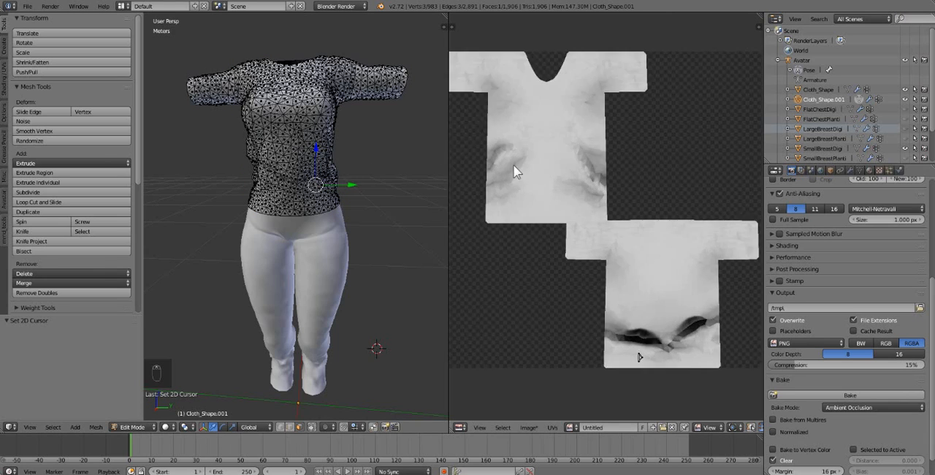
middle_click_drag(514, 136, 695, 376)
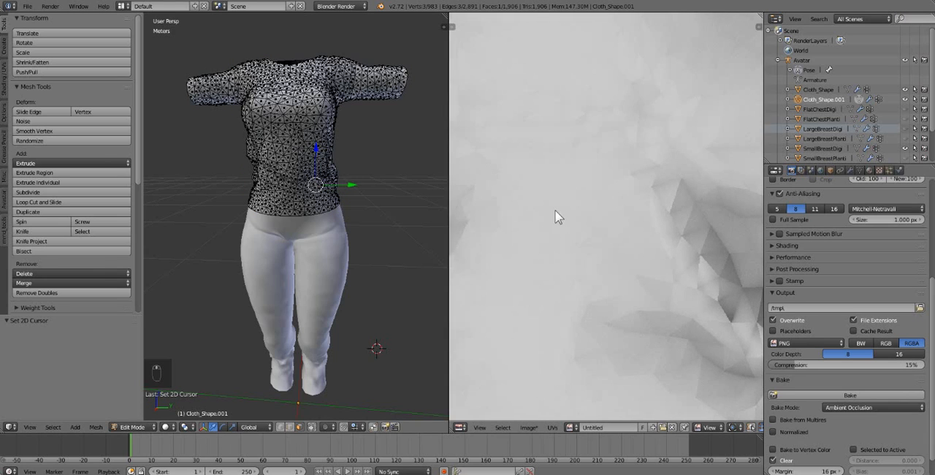
scroll(550, 209, "up", 2)
scroll(552, 210, "down", 3)
scroll(597, 237, "down", 4)
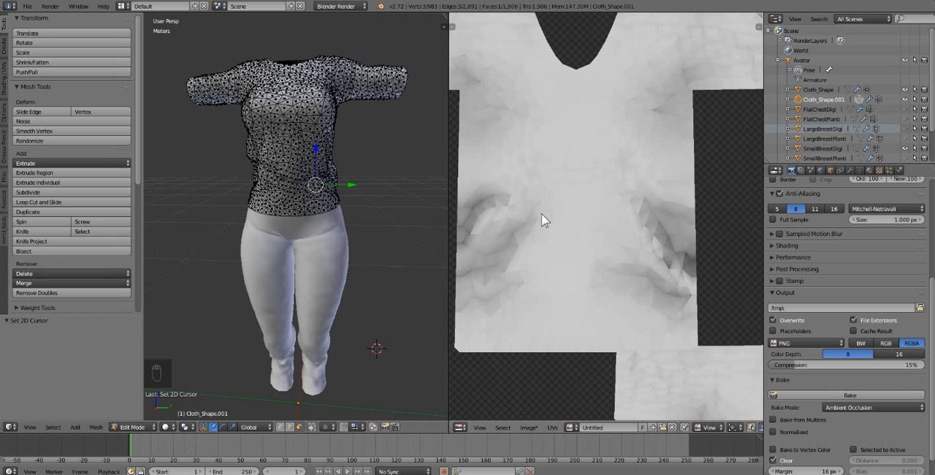
middle_click_drag(574, 227, 562, 172)
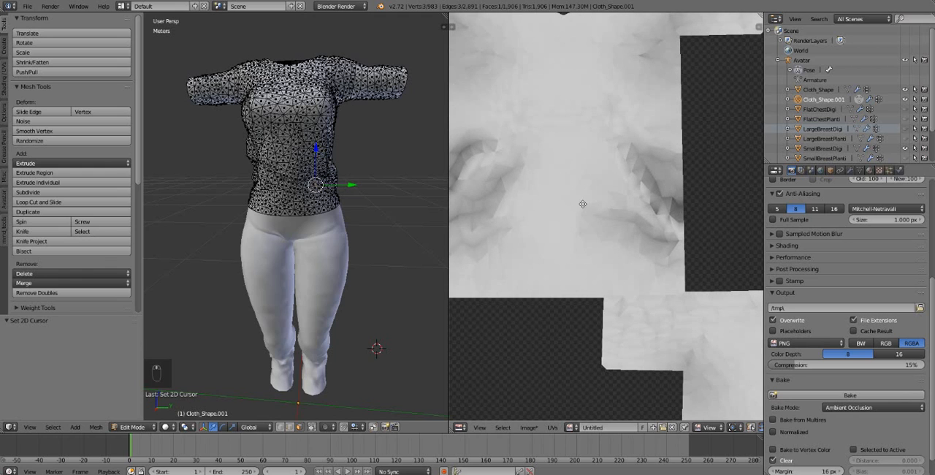
middle_click_drag(582, 204, 681, 30)
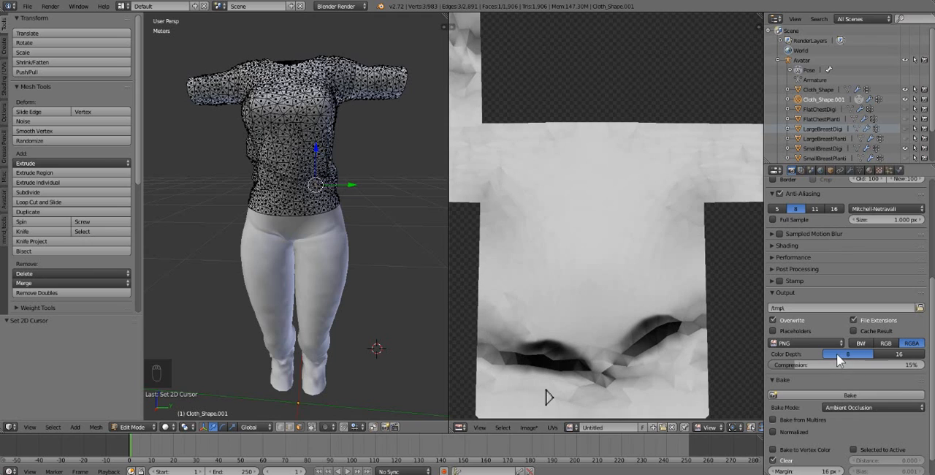
scroll(570, 259, "down", 2)
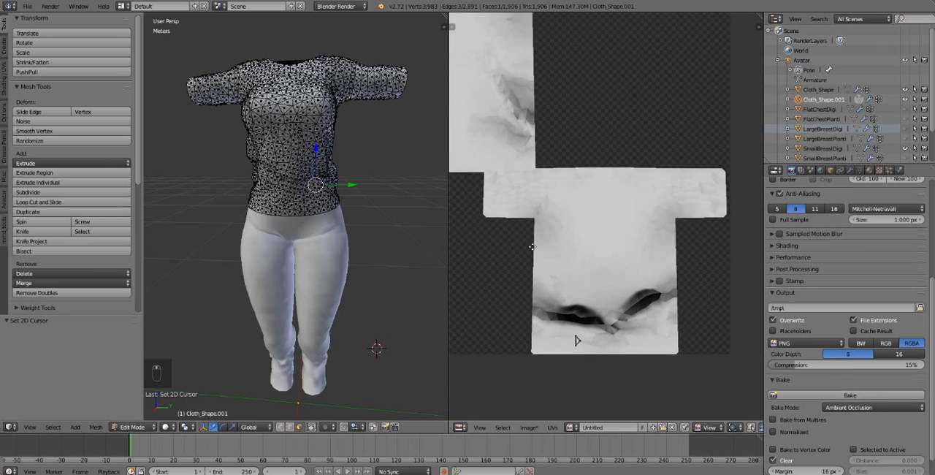
middle_click_drag(516, 231, 602, 269)
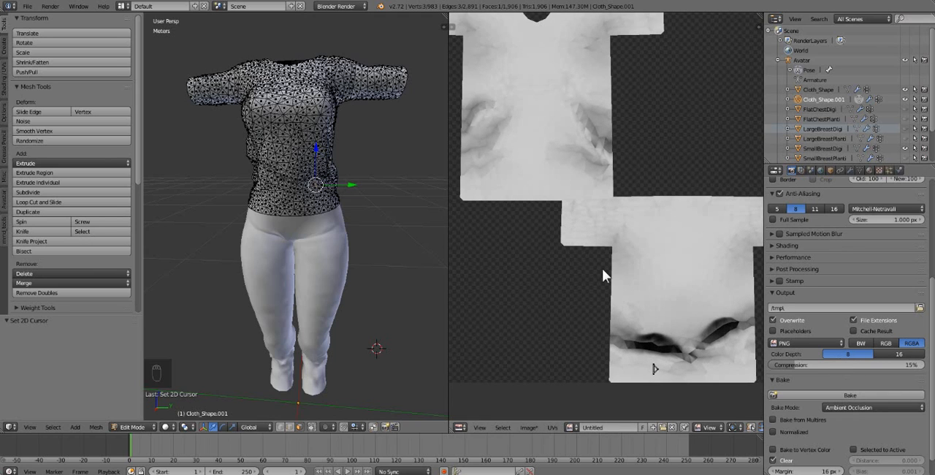
middle_click_drag(628, 171, 601, 190)
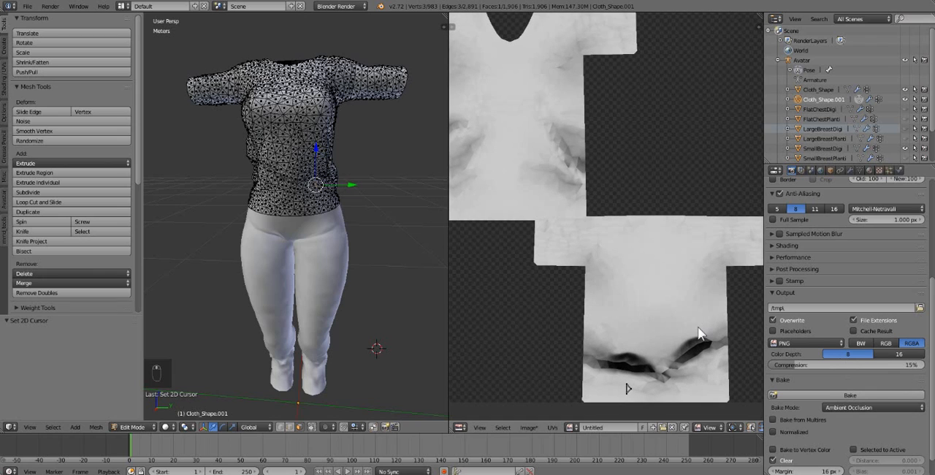
scroll(538, 276, "down", 2)
scroll(538, 276, "up", 1)
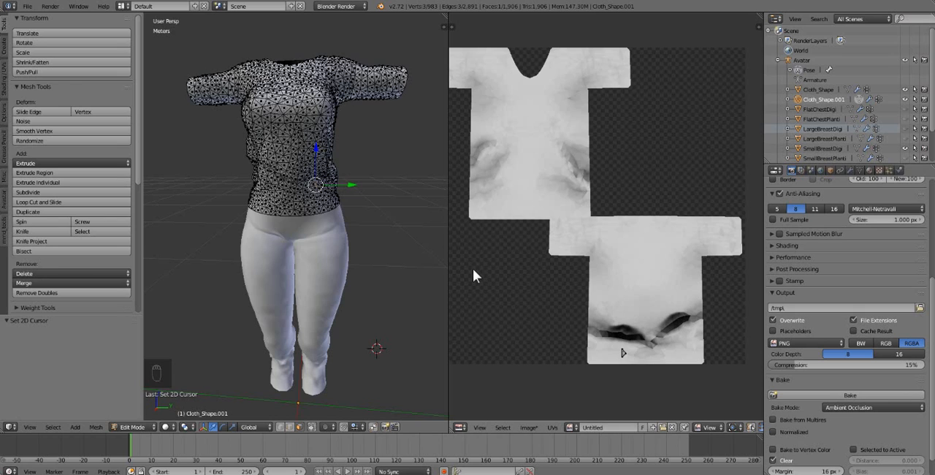
middle_click_drag(473, 269, 488, 274)
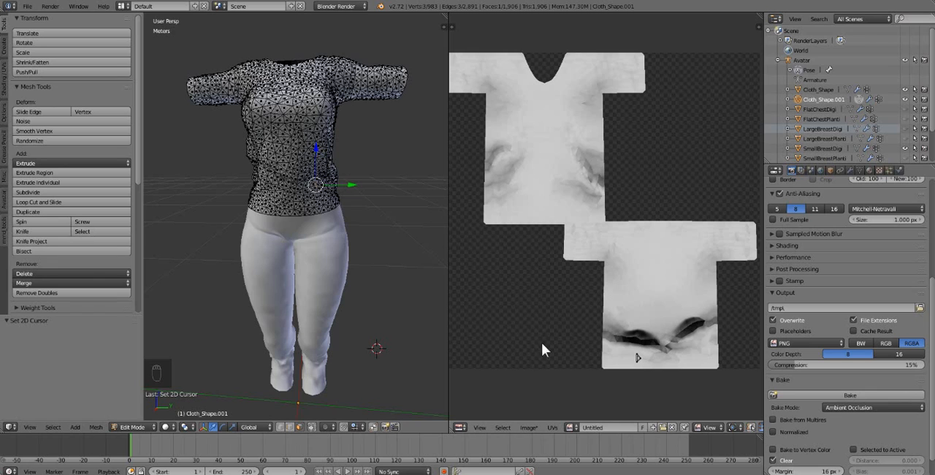
left_click(311, 428)
scroll(593, 229, "down", 1)
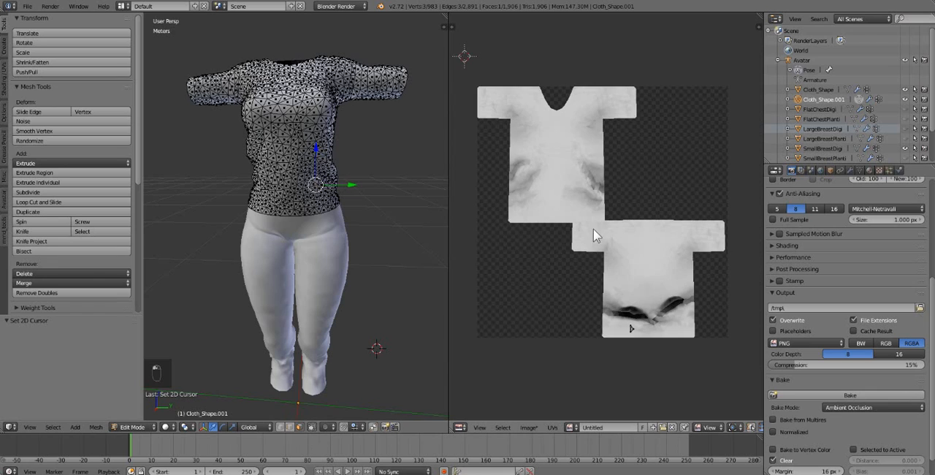
scroll(576, 234, "up", 1)
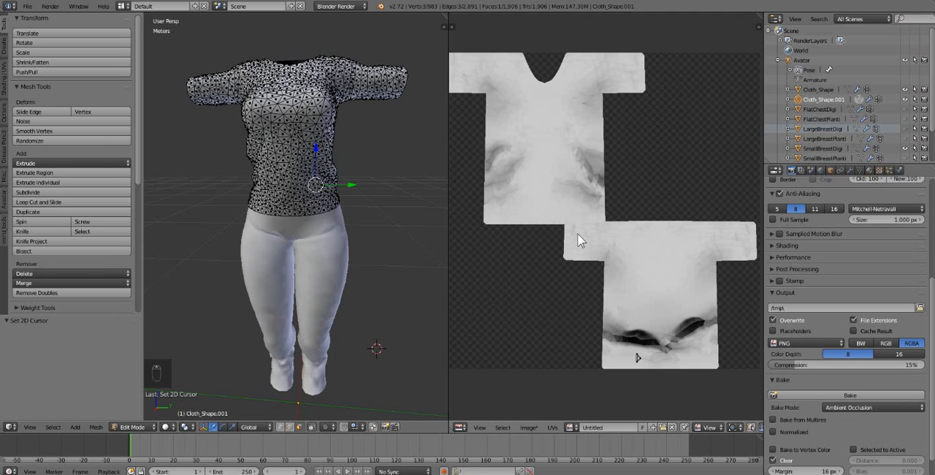
Widen the image editor by narrowing the 3D view so the whole baked image fits.
middle_click_drag(341, 248, 353, 255)
scroll(356, 267, "down", 1)
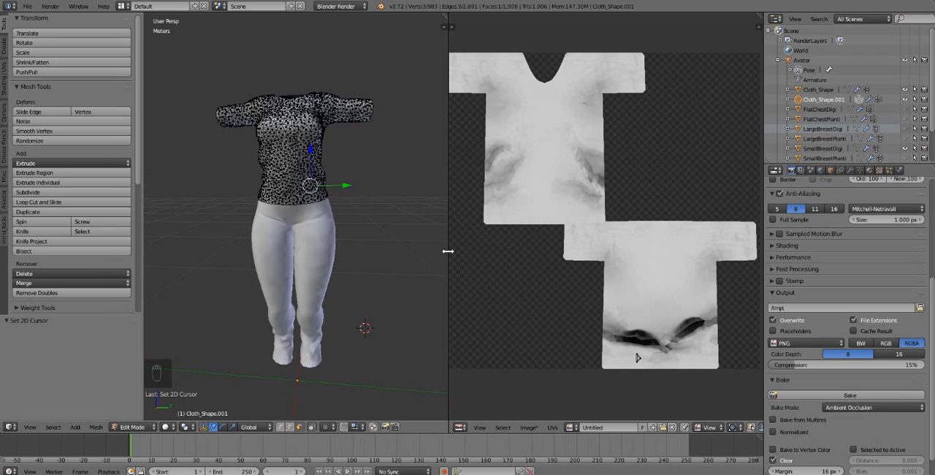
left_click_drag(447, 253, 401, 254)
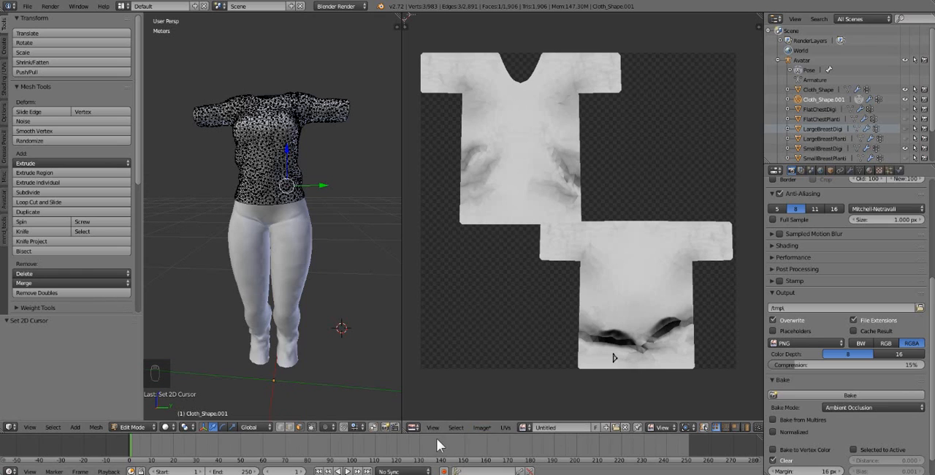
Save the baked image as Untitled5.png in the Bifrost bunnies folder.
left_click(27, 7)
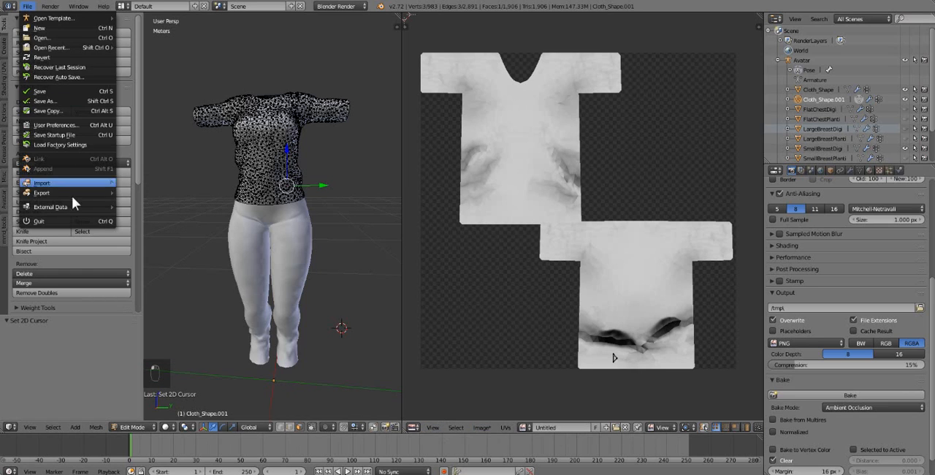
left_click(482, 427)
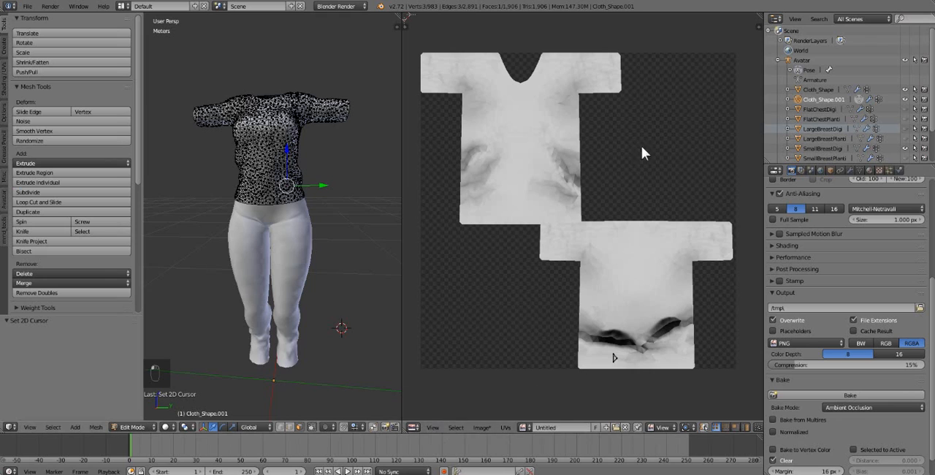
left_click(481, 427)
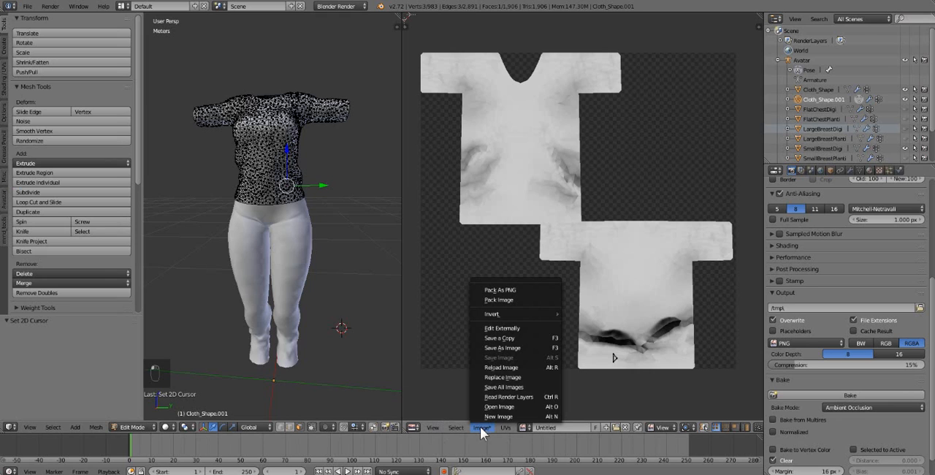
left_click(528, 347)
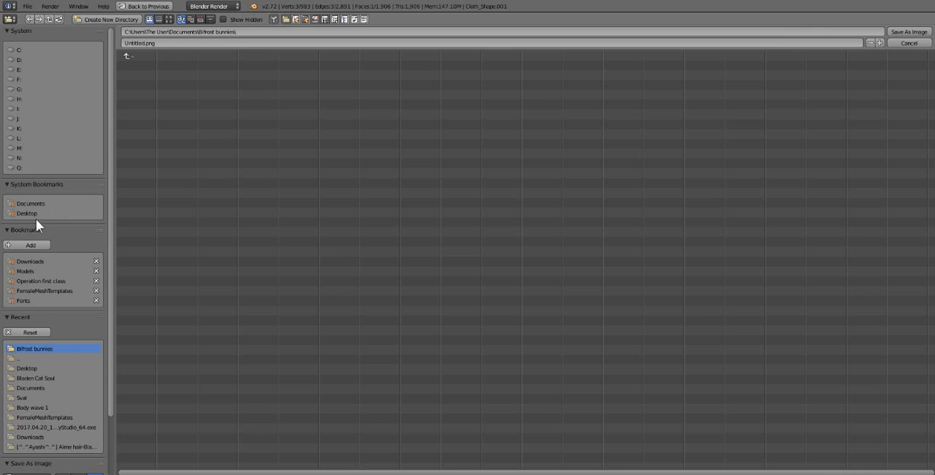
left_click(880, 43)
left_click(908, 32)
Switch the shirt from Edit Mode to Object Mode.
middle_click_drag(254, 127, 257, 131)
left_click(136, 427)
left_click(137, 414)
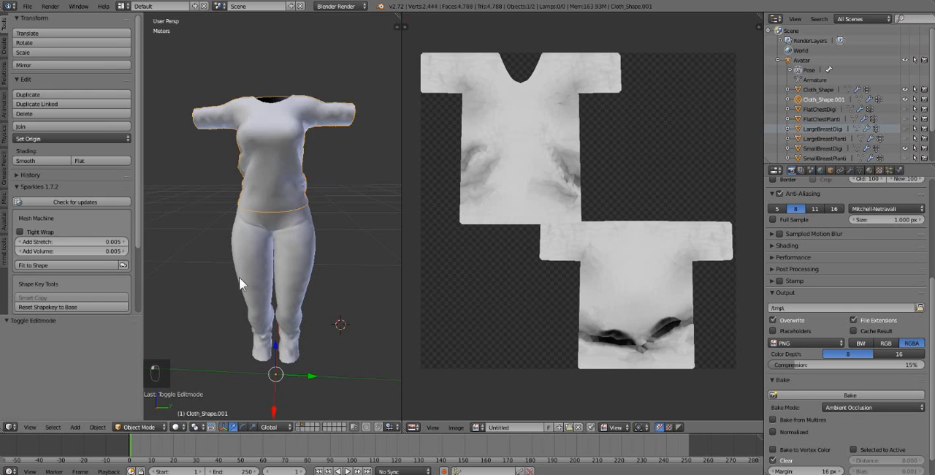
Export the selected shirt in Wavefront format as bunnyshirt.obj to the Bifrost bunnies folder, checking the export options.
left_click(30, 6)
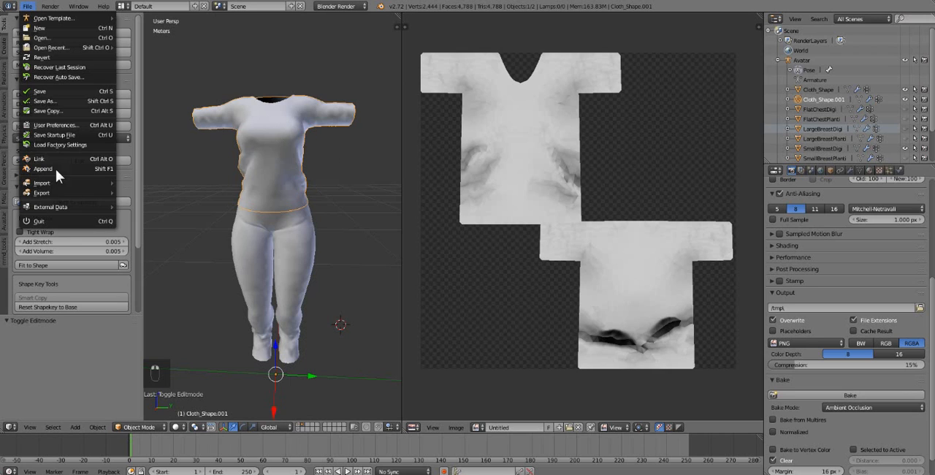
mouse_move(63, 194)
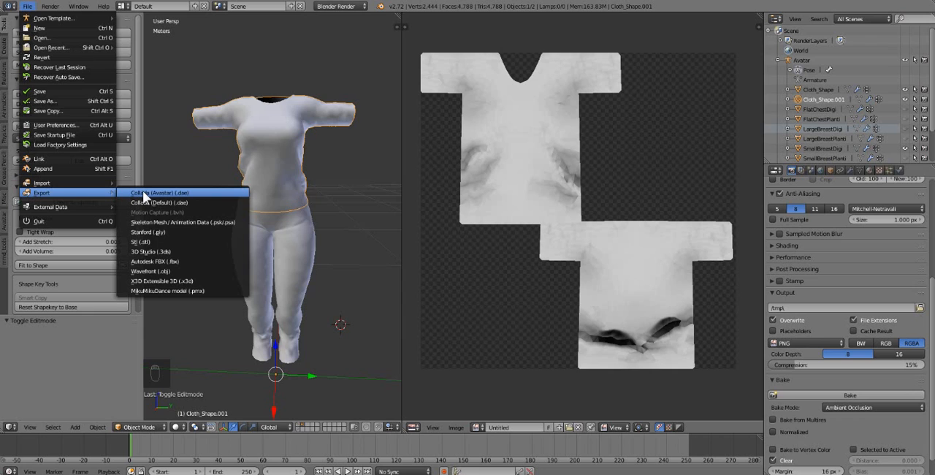
left_click(155, 272)
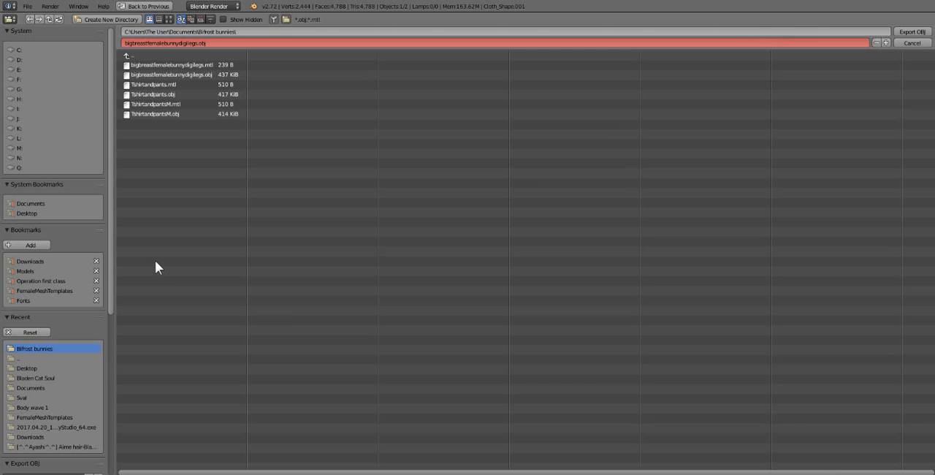
left_click(212, 42)
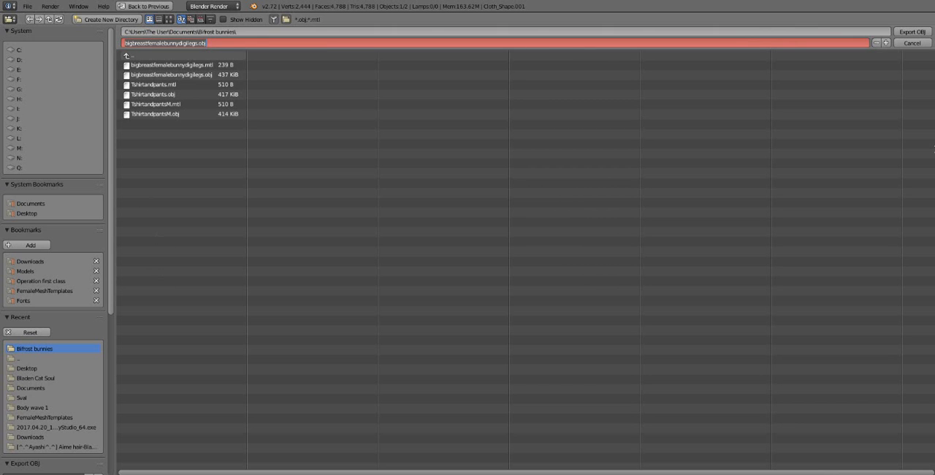
type("bu")
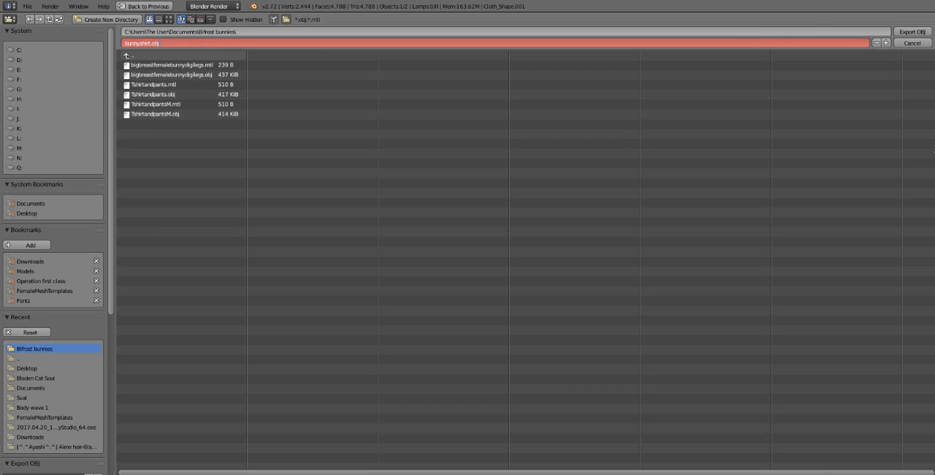
type("nnyshirt.obj")
key("Return")
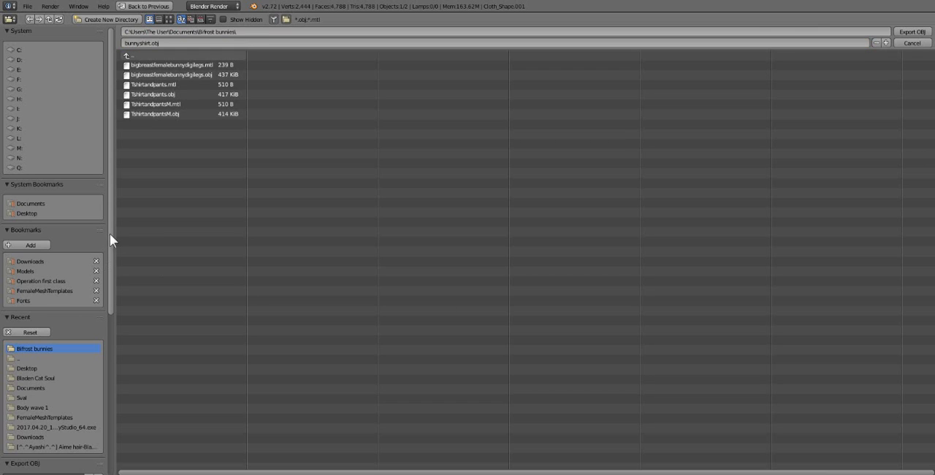
left_click_drag(110, 233, 88, 394)
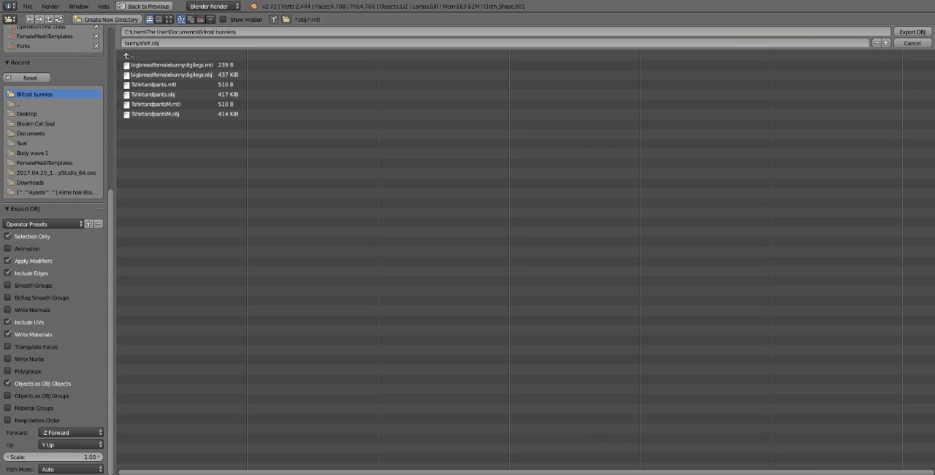
left_click(912, 32)
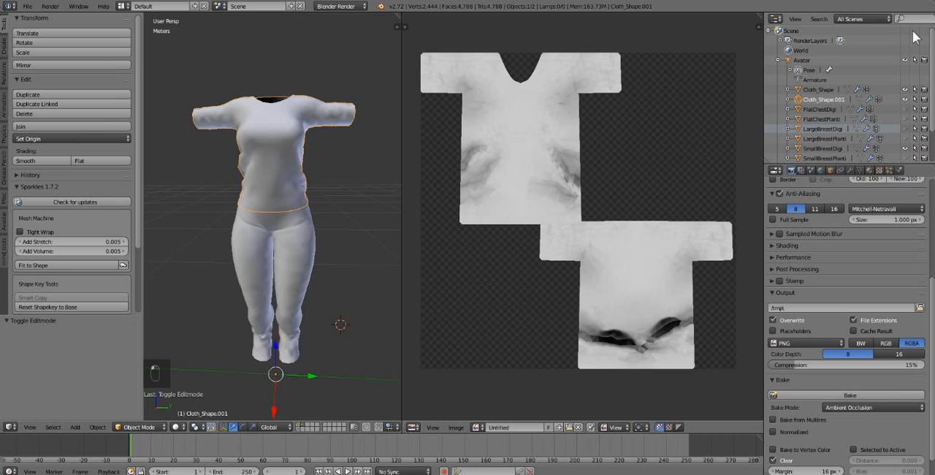